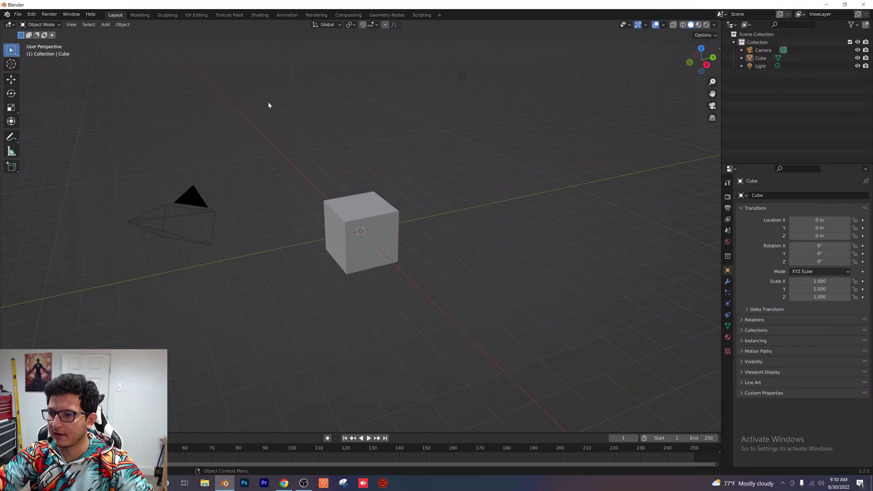
- View through the camera and set Cycles rendering on the GPU with 10 max samples
key(KP_0)
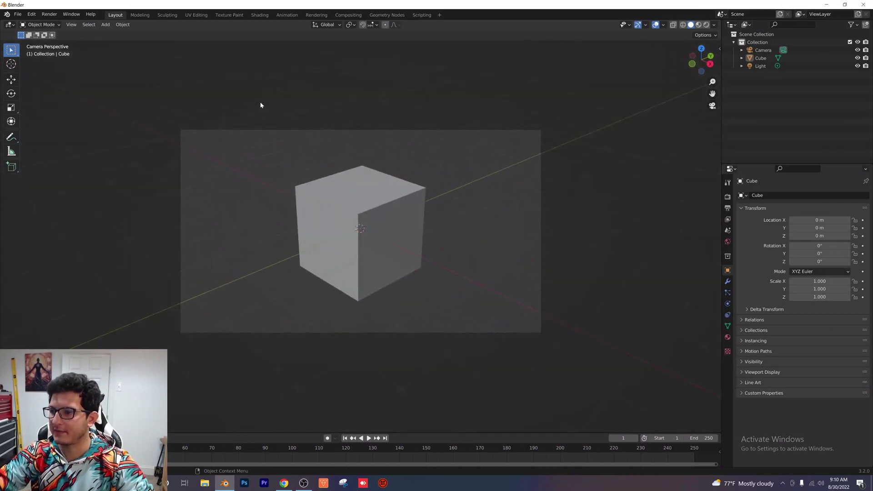
click(728, 196)
click(826, 196)
click(827, 223)
click(826, 216)
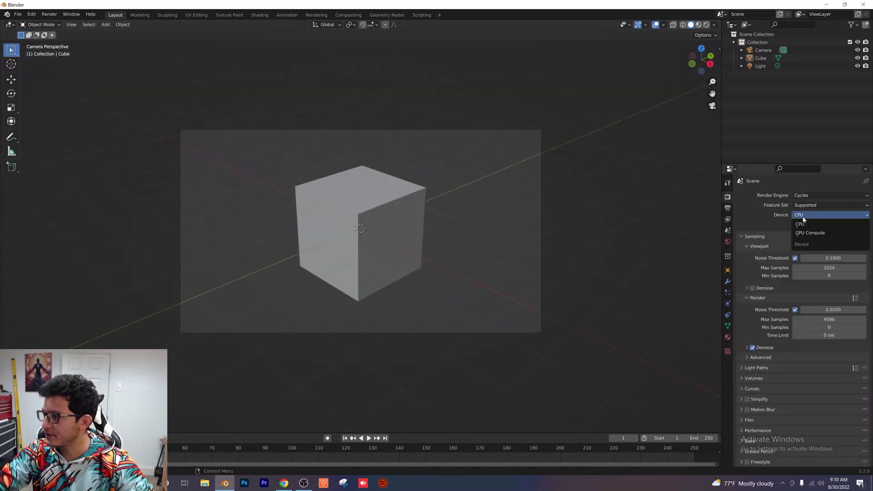
click(819, 234)
click(829, 311)
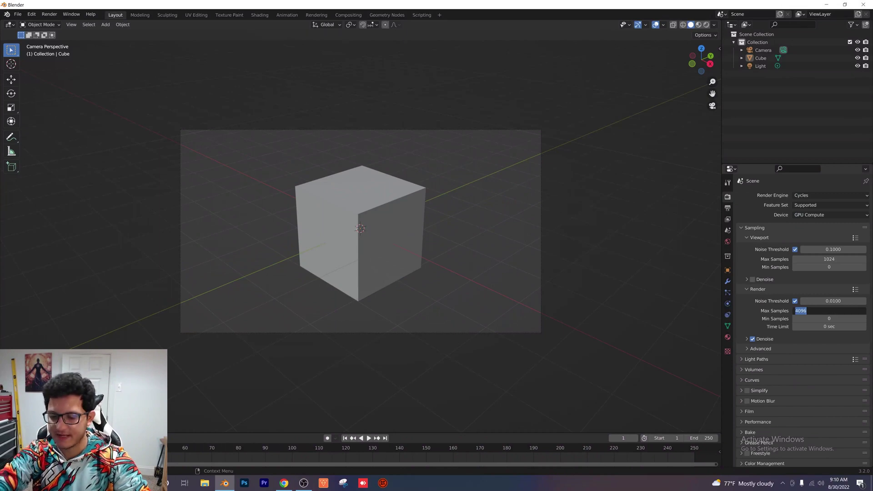
text(10)
key(Return)
- Make the film background transparent and preview the rendered viewport
scroll(762, 296, down, 1)
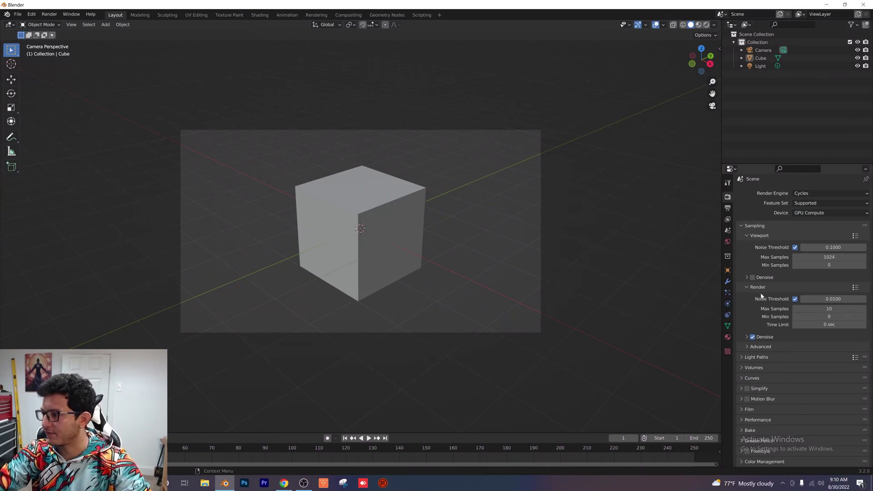
click(749, 409)
scroll(784, 350, down, 4)
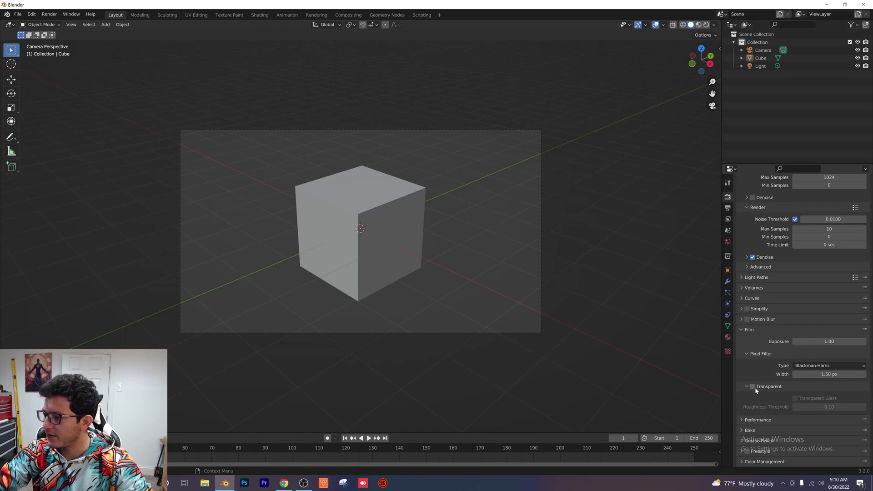
click(754, 387)
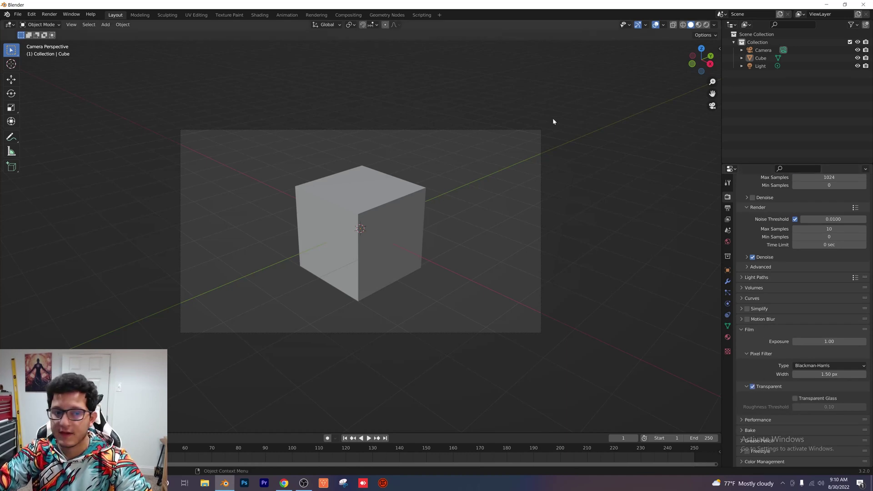
click(707, 25)
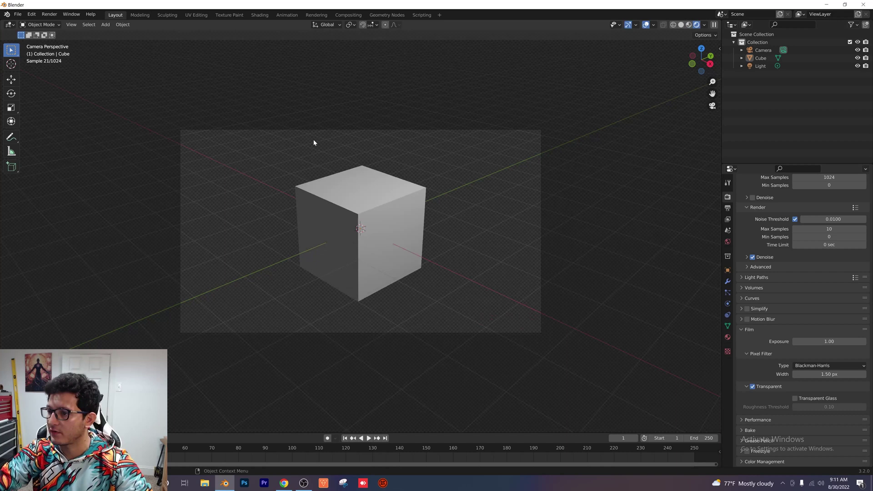
scroll(395, 287, up, 2)
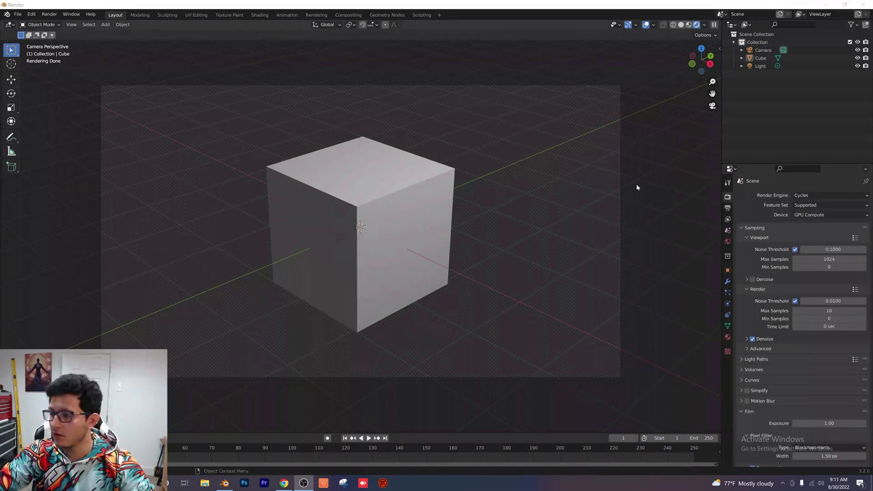
- Set the output resolution scale to 25%
click(728, 208)
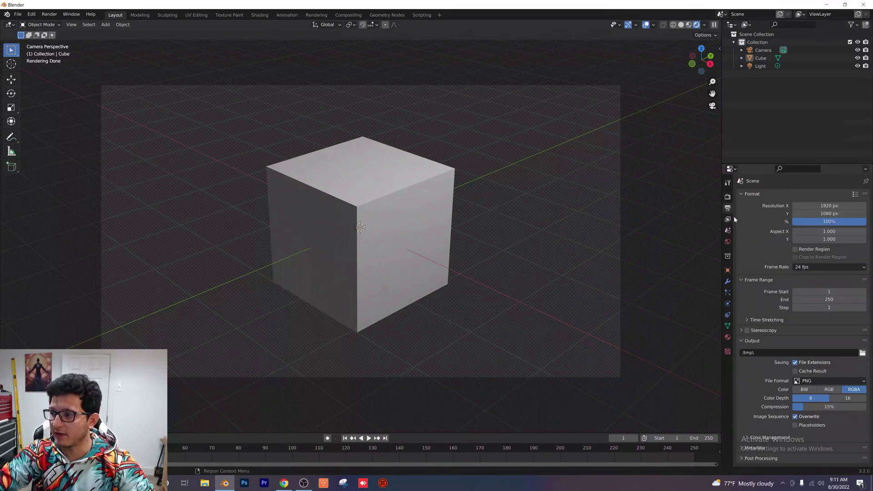
click(831, 221)
text(25)
key(Return)
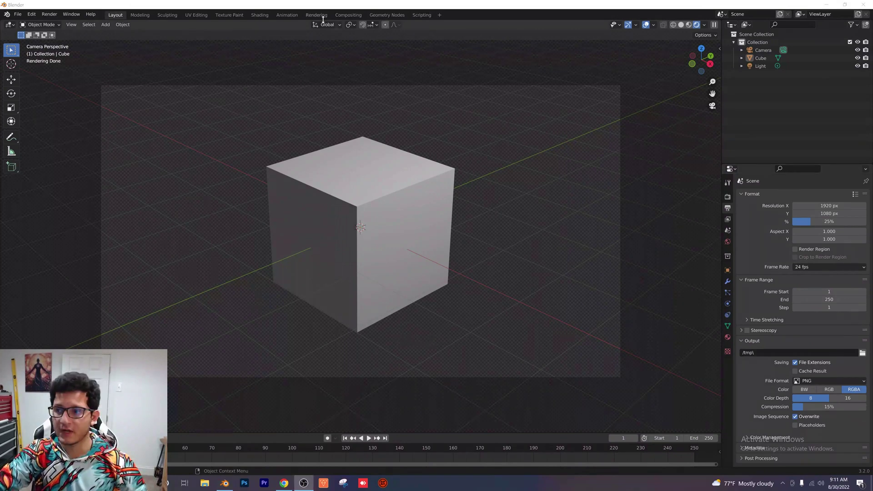
- Enable compositing nodes and insert a Mix node onto the Render Layers–Composite link
click(349, 15)
click(90, 25)
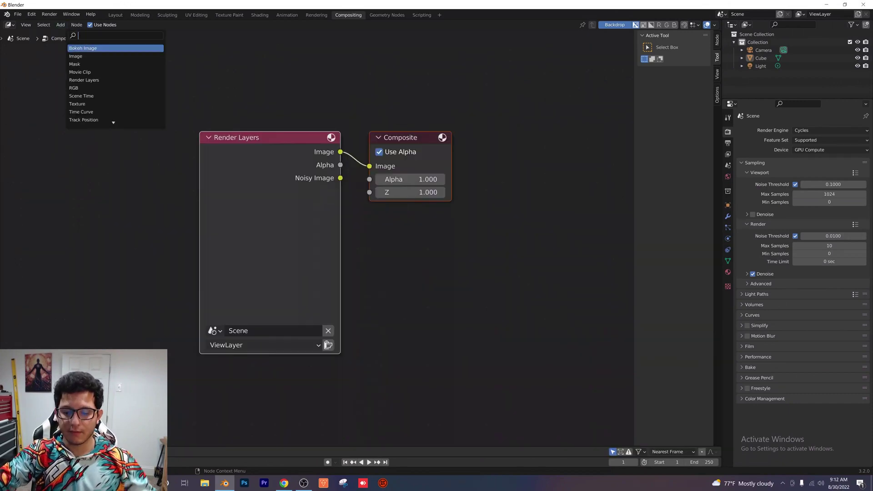
text(mix)
key(Return)
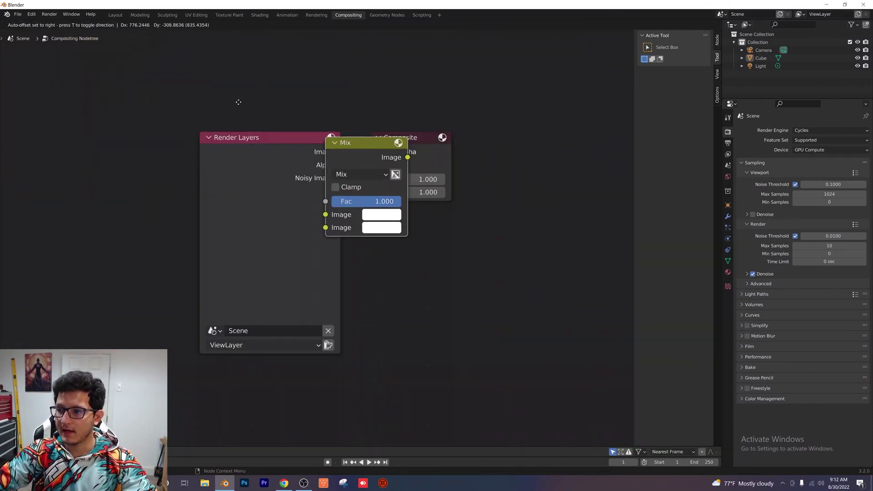
click(298, 147)
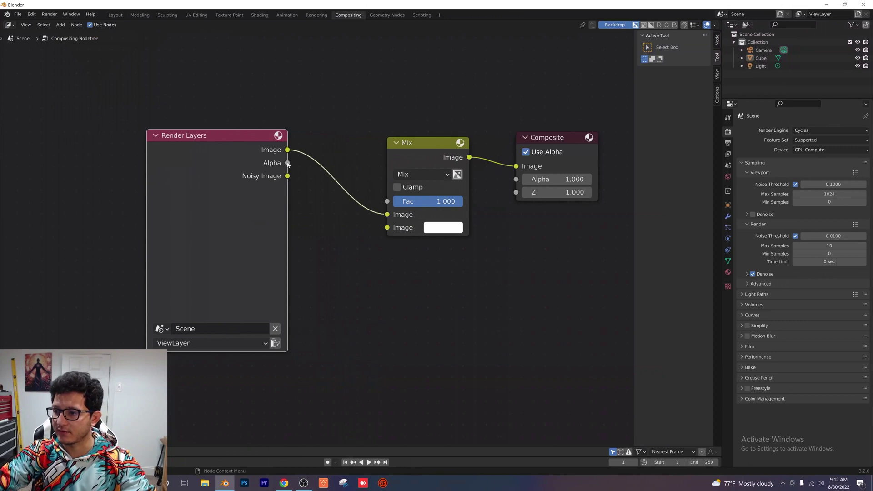
- Wire the render's Alpha to the Mix factor and its Image to the second Image input
drag(288, 164, 392, 203)
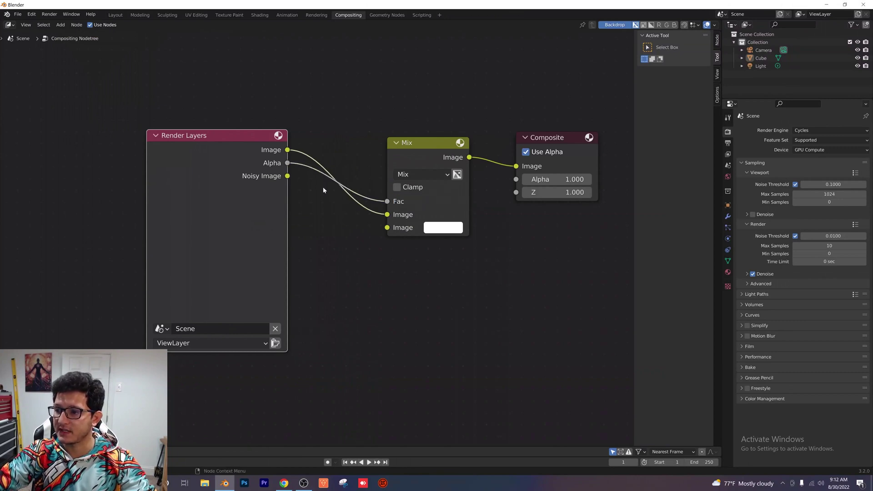
drag(288, 150, 388, 234)
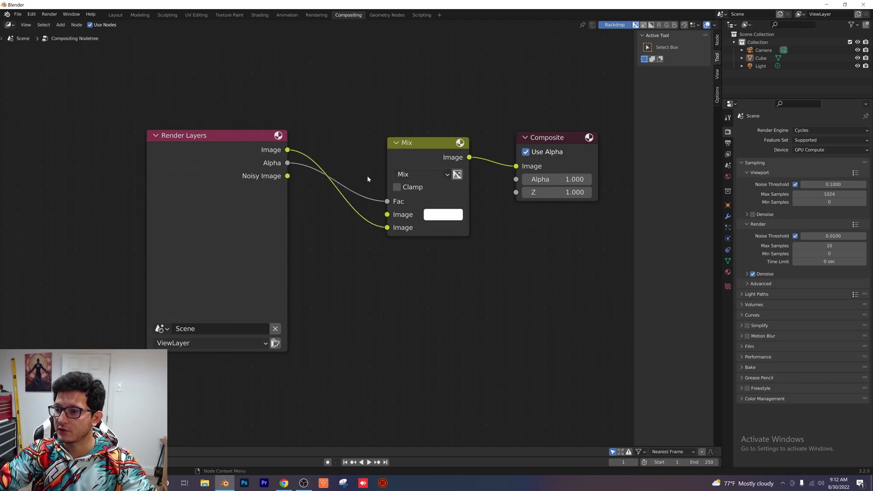
drag(435, 154, 424, 155)
click(60, 24)
- Add a Viewer node below Composite and connect the Mix output to it
click(73, 30)
text(view)
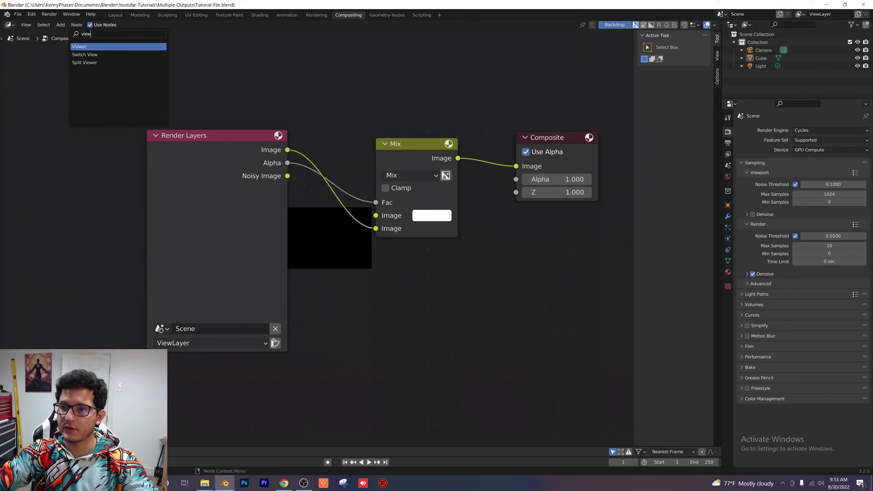
key(Return)
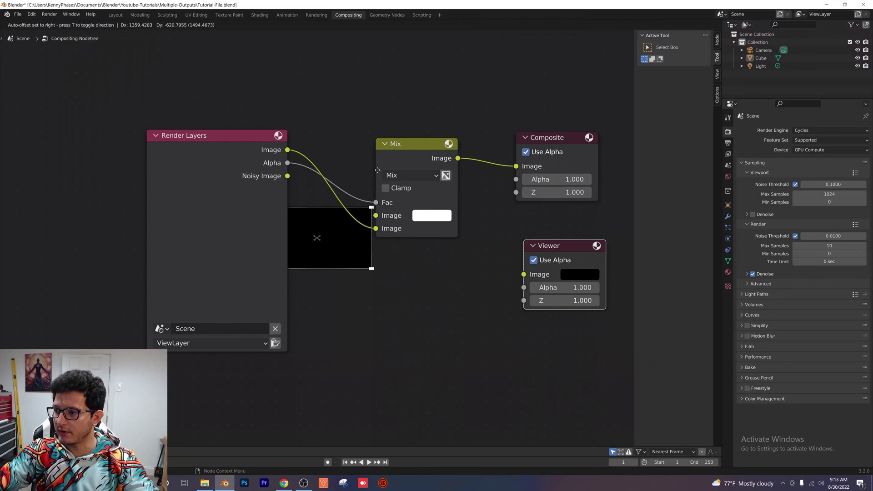
click(532, 255)
drag(458, 159, 523, 276)
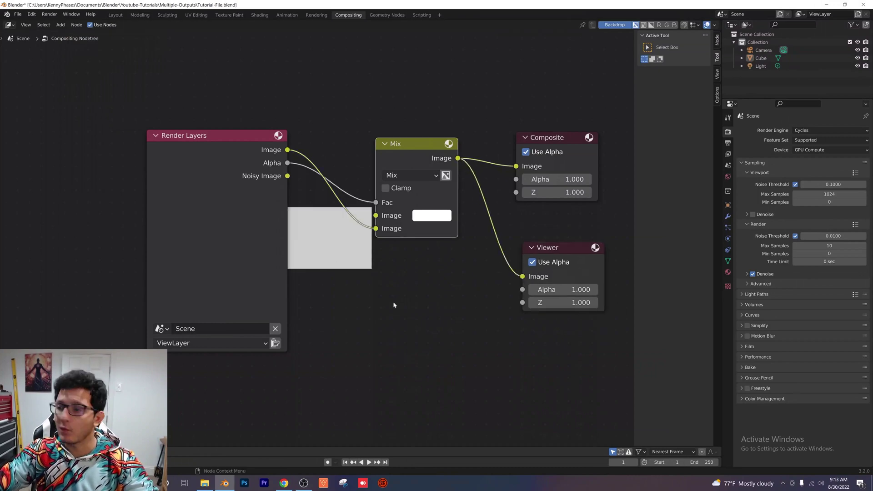
- Set the Mix background colour to bright pink and render the image
click(449, 218)
drag(481, 97, 488, 113)
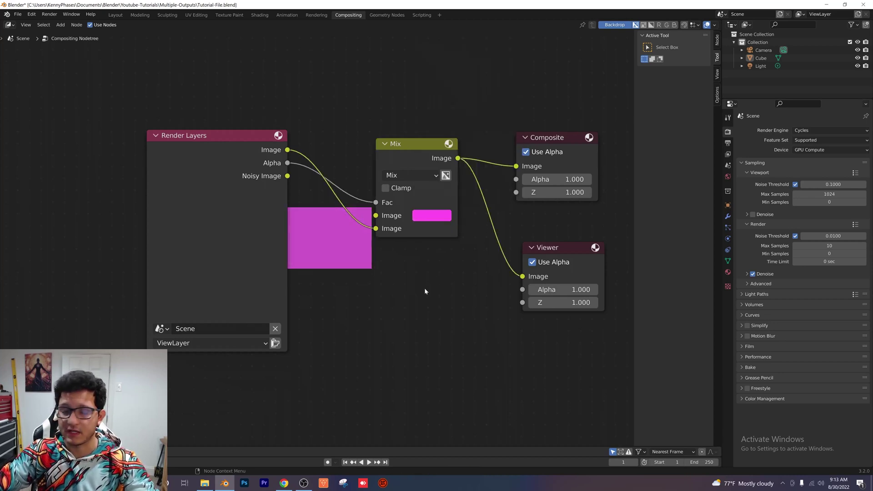
click(49, 14)
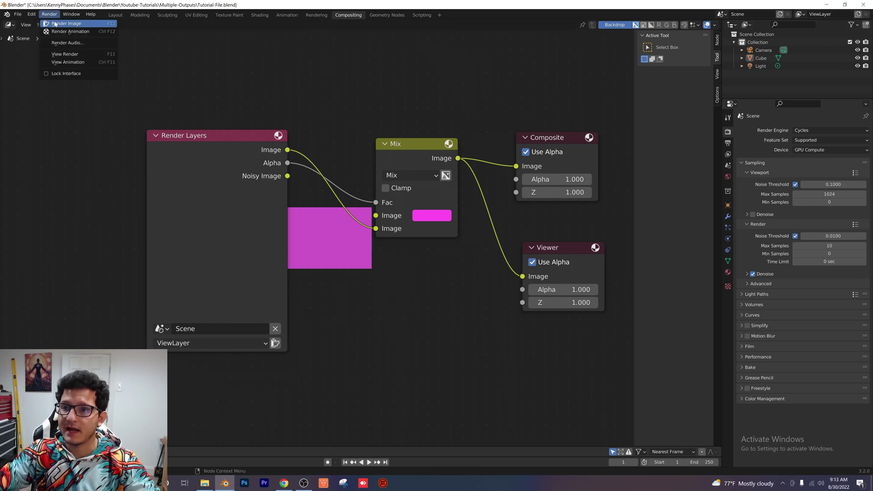
click(59, 22)
drag(56, 6, 377, 303)
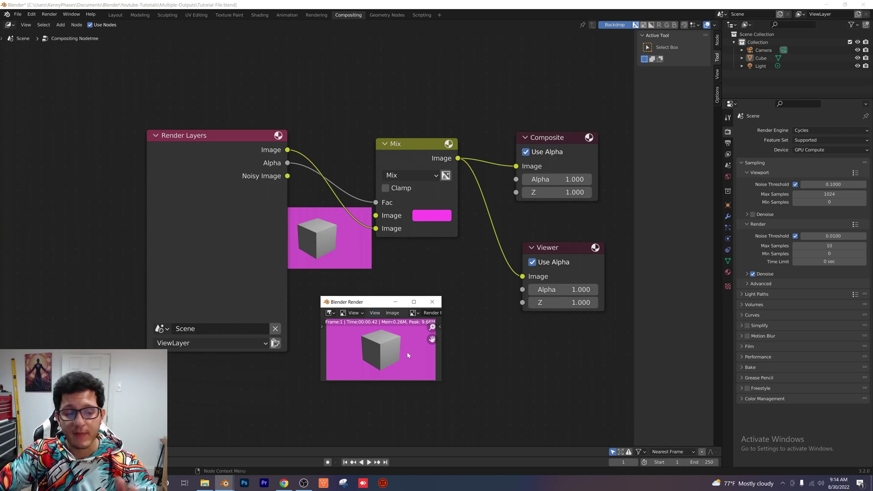
- Close the render window and move the pink backdrop preview to the top-left corner
key(Escape)
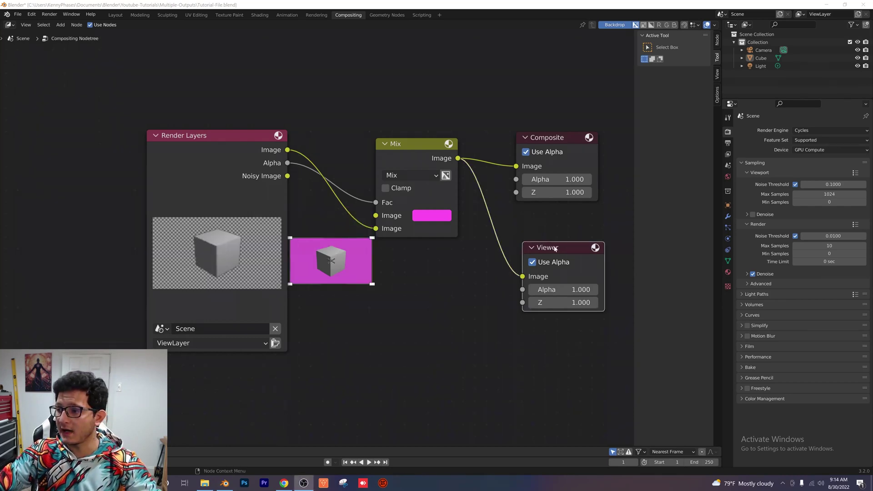
drag(331, 261, 58, 88)
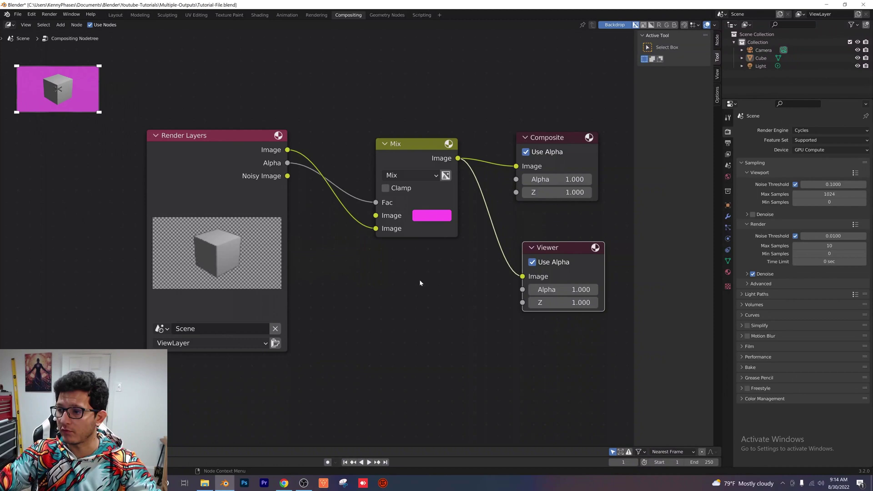
scroll(410, 282, down, 1)
middle_drag(410, 282, 366, 293)
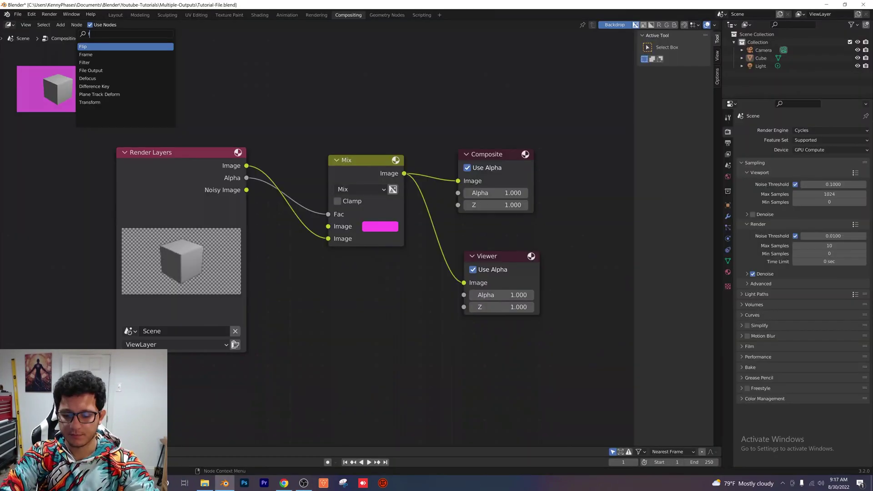
- Add a File Output node fed by the Mix result and stack Composite, Viewer, File Output
text(file)
key(Return)
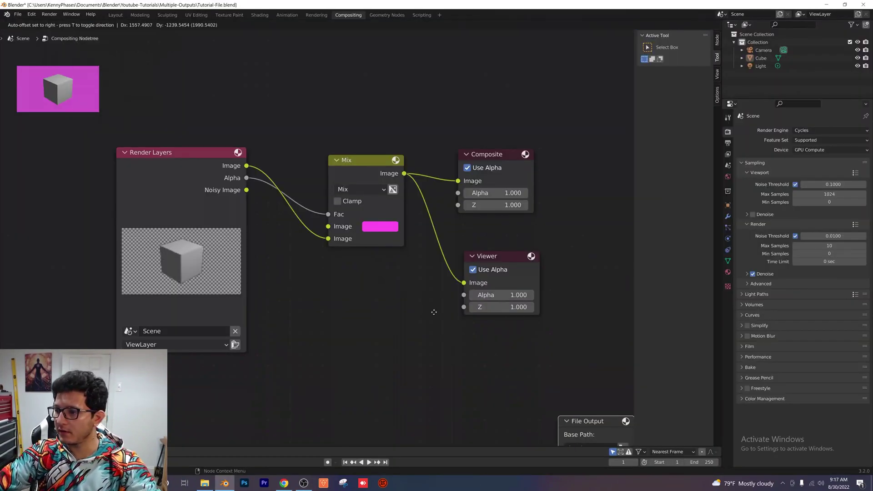
click(346, 243)
drag(405, 173, 471, 391)
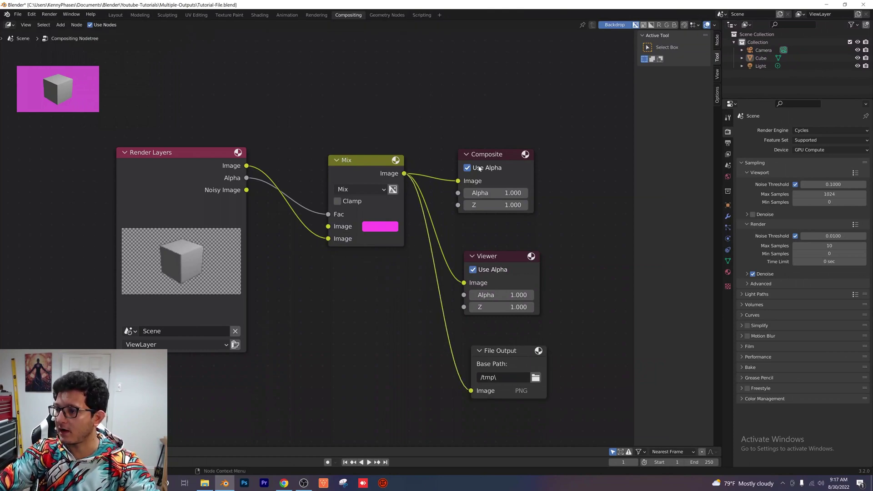
drag(482, 155, 477, 60)
drag(504, 253, 491, 124)
drag(517, 349, 490, 206)
- Set the File Output save path to Folder1 on the Desktop
click(510, 235)
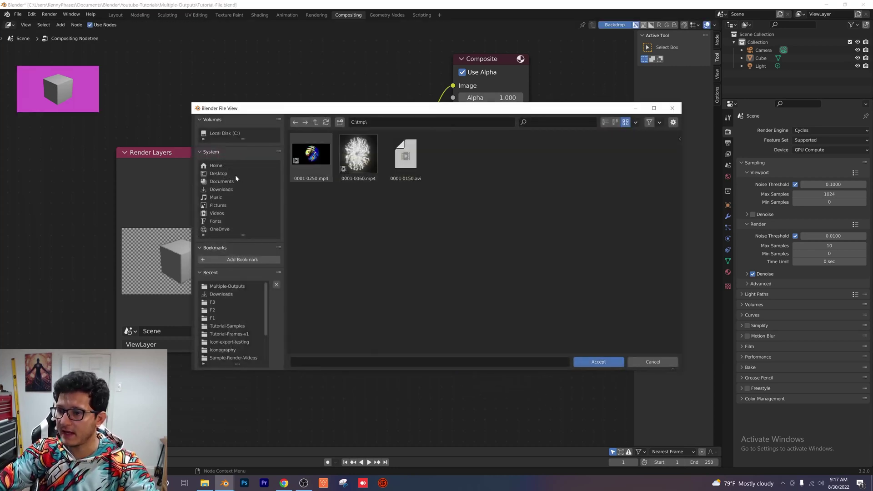
click(236, 175)
click(405, 155)
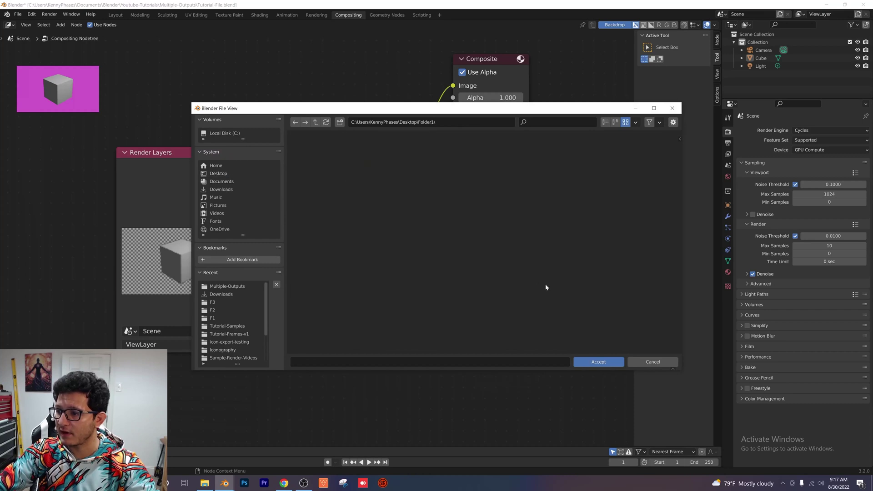
click(596, 362)
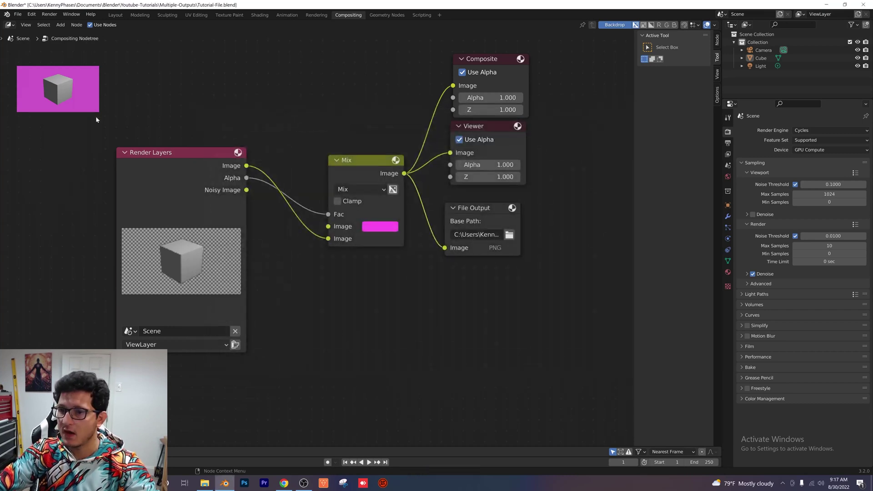
click(49, 14)
- Render the cube, check Folder1 holds Image0001 in File Explorer, then return to Desktop
click(57, 24)
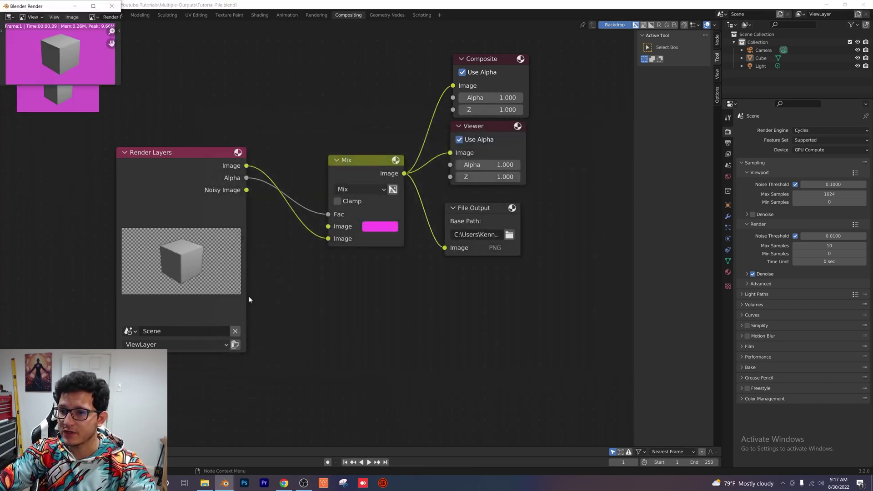
click(205, 483)
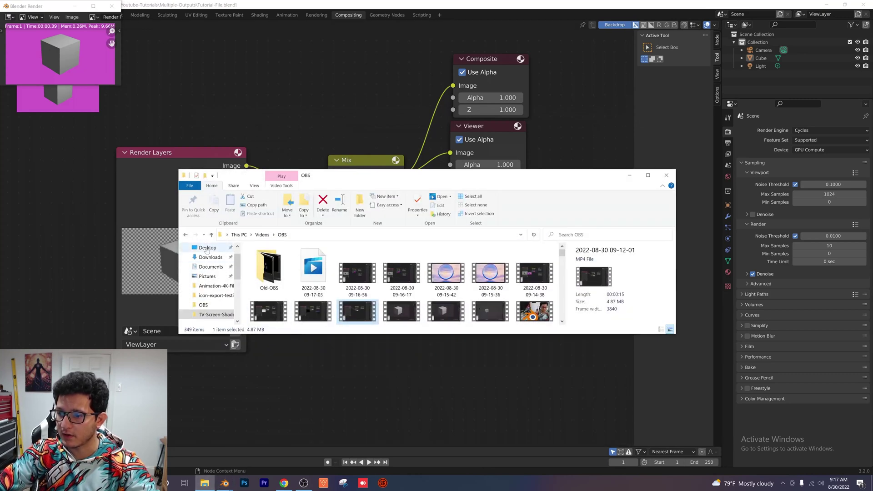
double_click(268, 268)
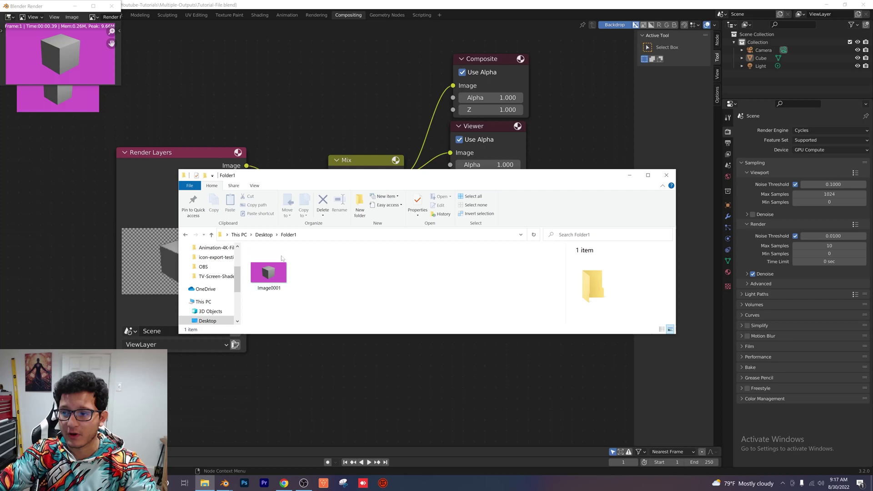
click(264, 235)
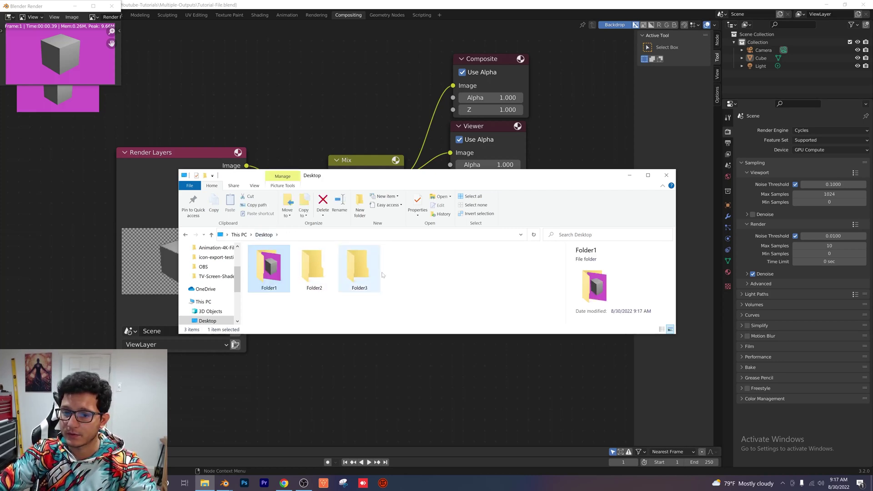
- Duplicate the Mix and File Output pair twice, stacking the copies below the original
key(alt+Tab)
drag(517, 328, 378, 220)
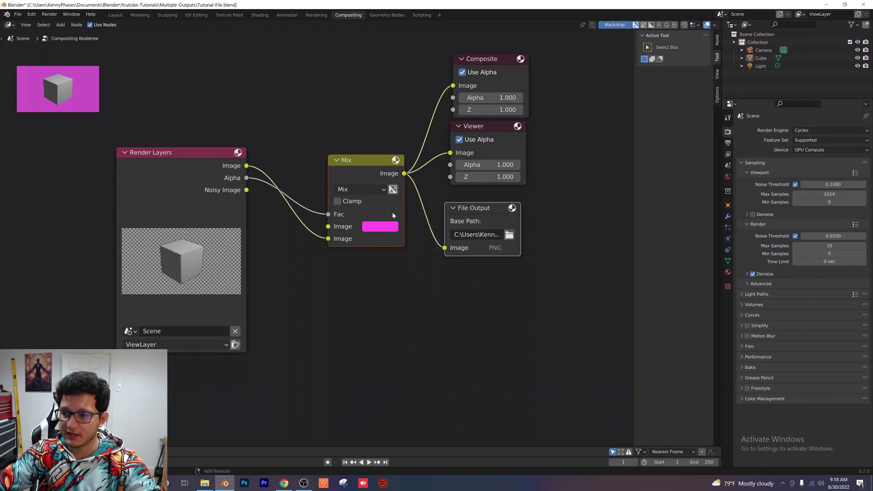
key(shift+d)
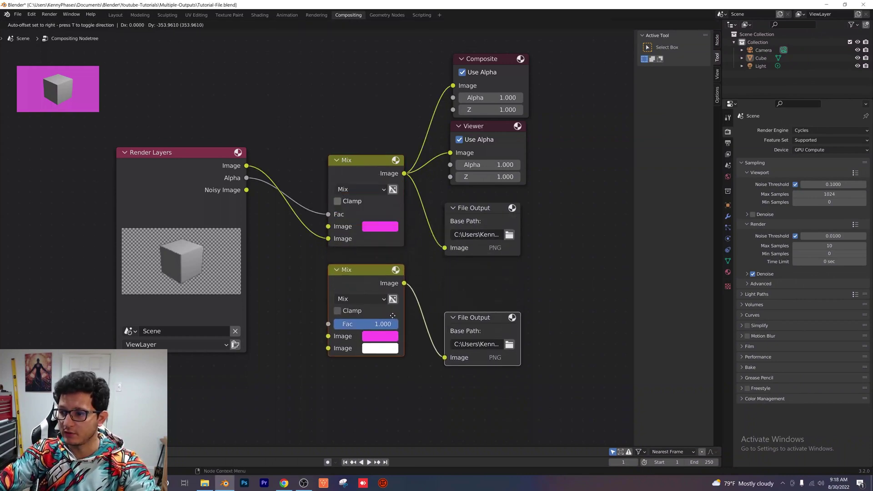
click(394, 314)
key(shift+d)
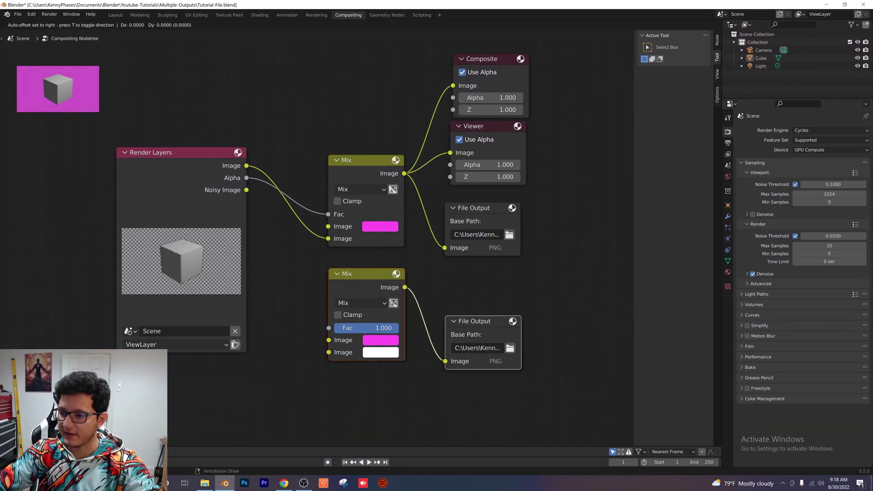
click(394, 419)
scroll(523, 358, down, 1)
middle_drag(523, 358, 496, 296)
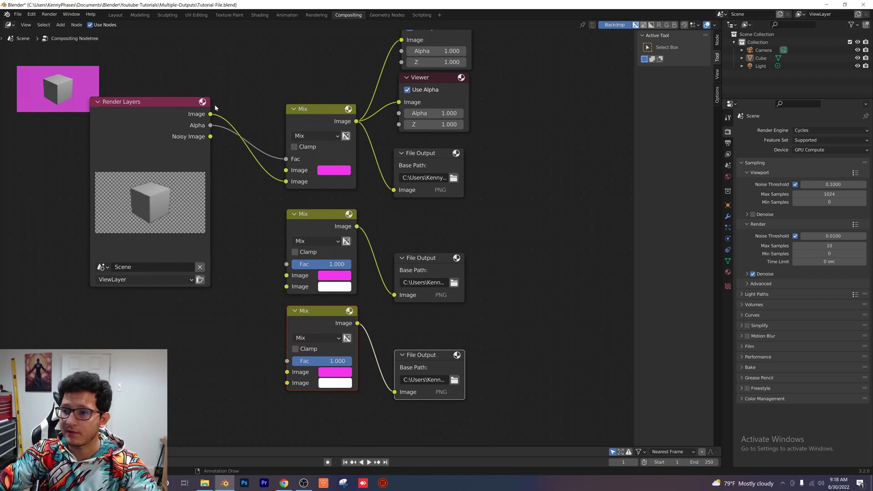
- Link the render's Image and Alpha into the second and third Mix nodes
drag(210, 114, 287, 286)
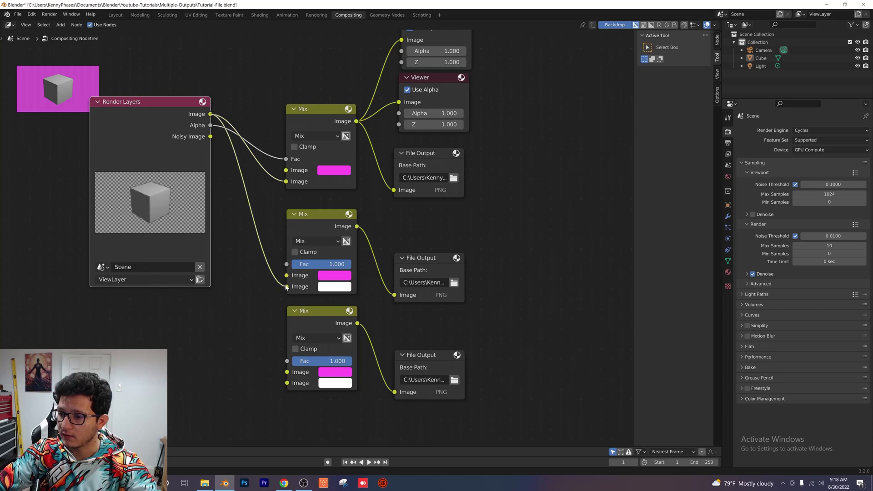
drag(210, 114, 287, 383)
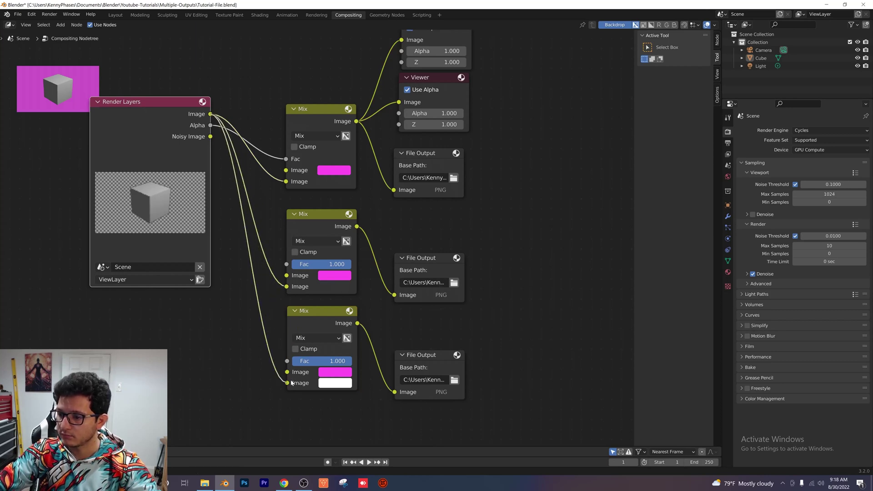
drag(211, 126, 287, 264)
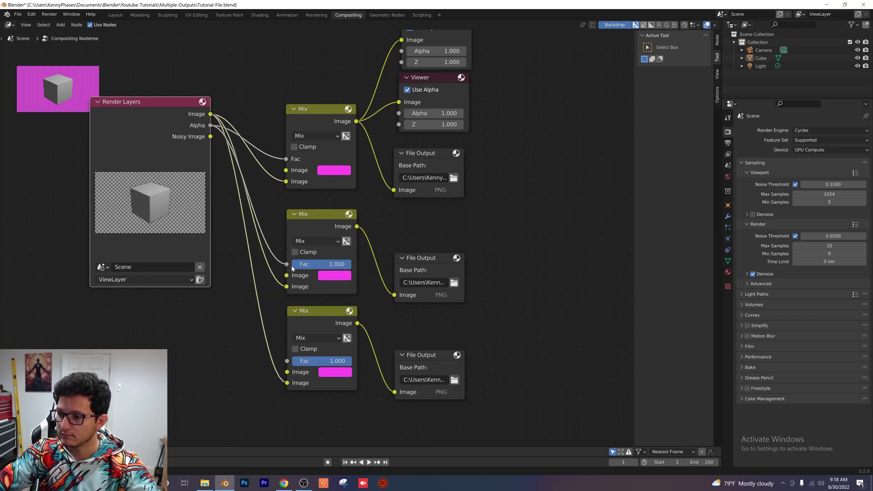
drag(211, 126, 295, 363)
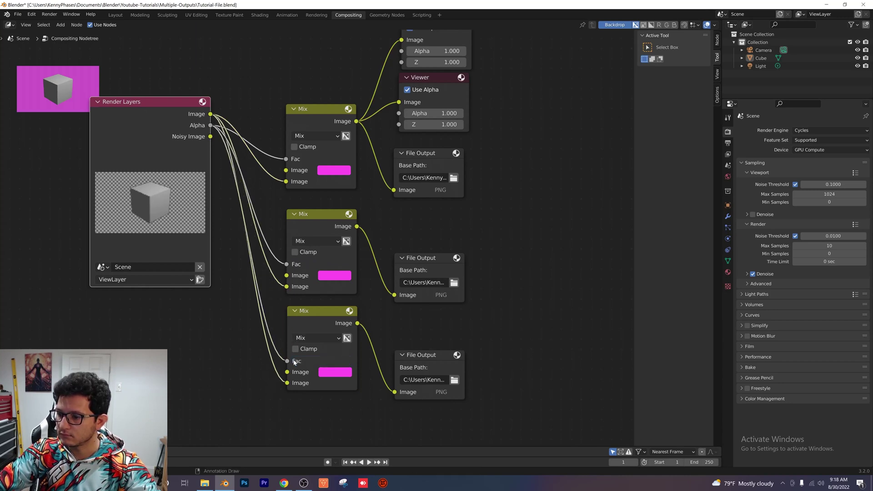
- Set the second and third File Output paths to Desktop Folder2 and Folder3
click(455, 283)
click(219, 173)
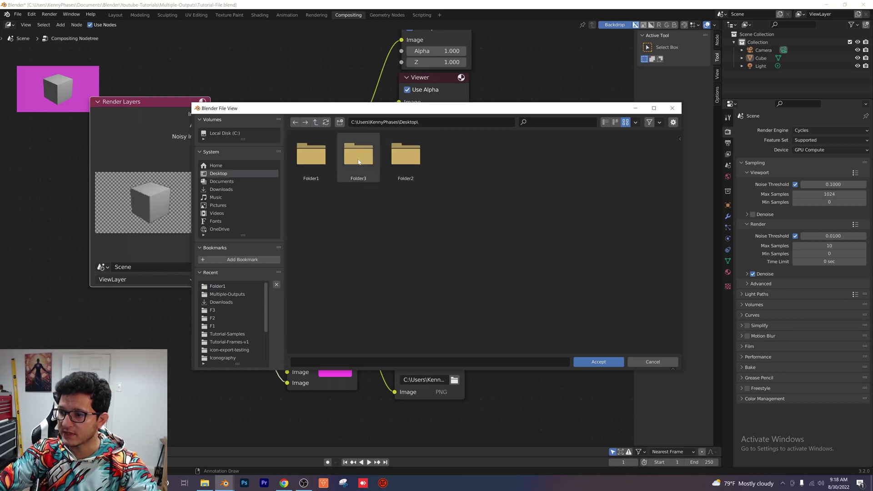
click(400, 159)
click(596, 361)
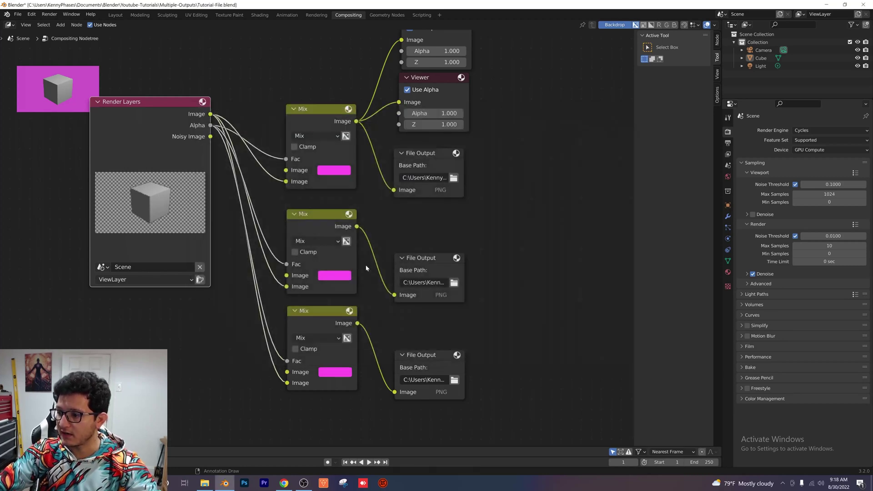
click(455, 380)
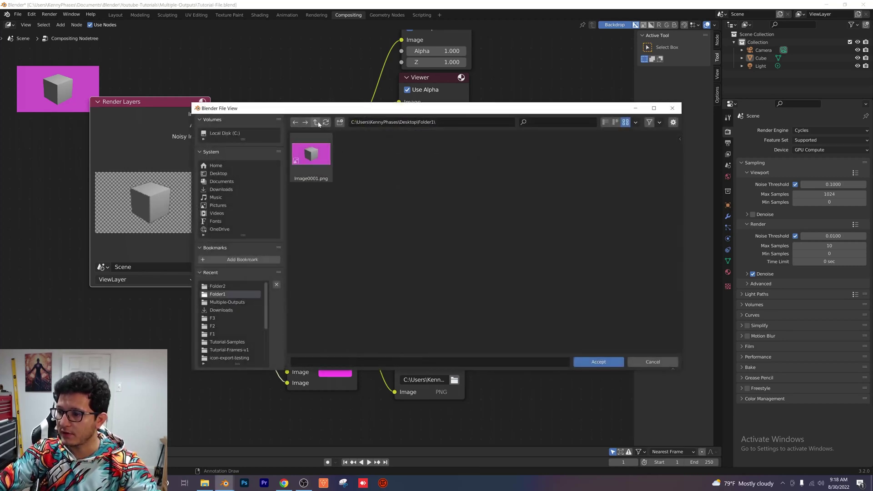
click(219, 174)
click(396, 158)
click(587, 362)
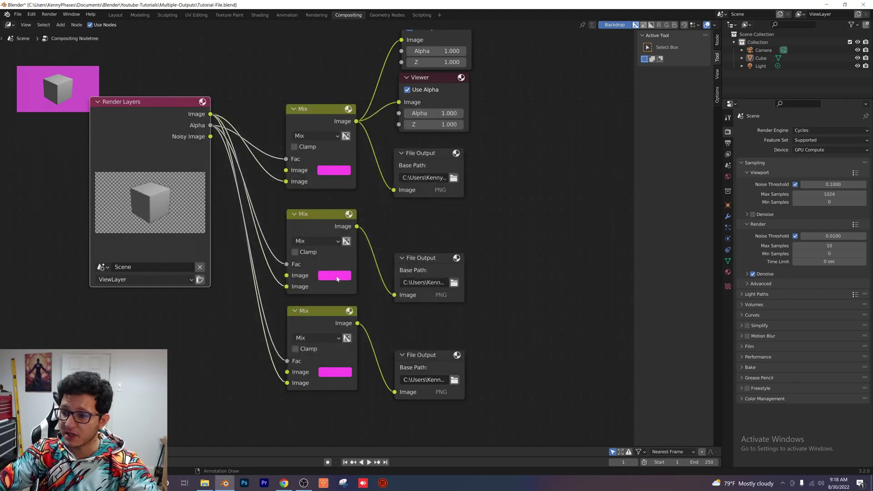
- Make the second Mix background blue and the third yellow
click(335, 276)
click(379, 135)
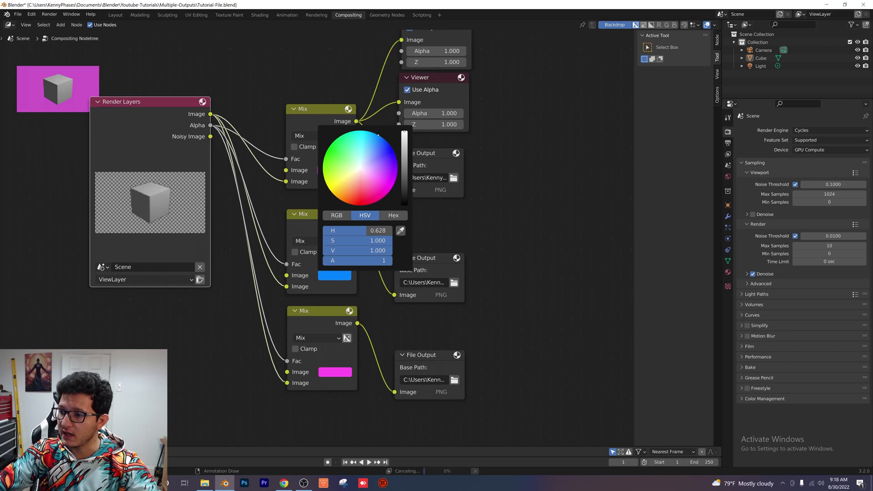
click(345, 371)
click(346, 305)
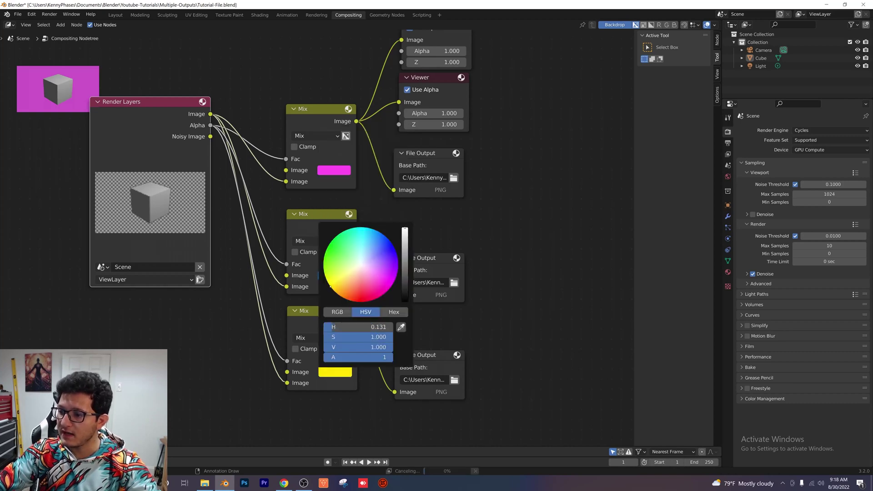
click(525, 248)
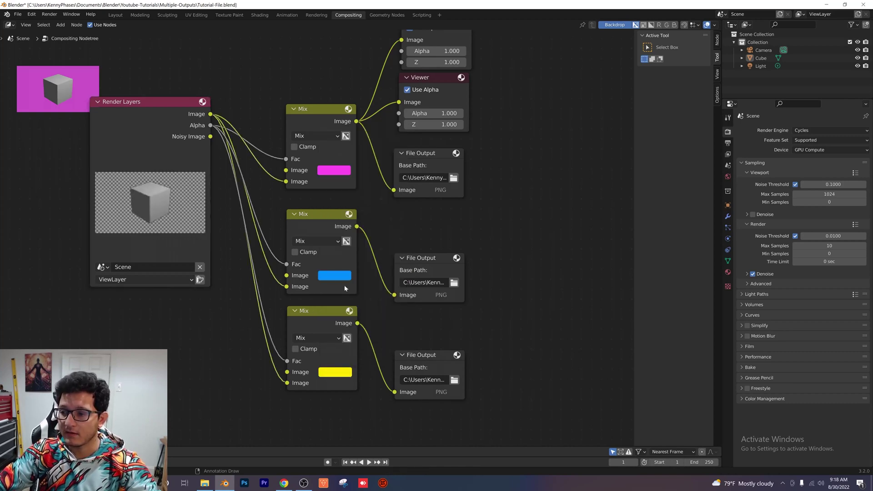
- Render the image to all three File Outputs and bring up File Explorer
click(49, 14)
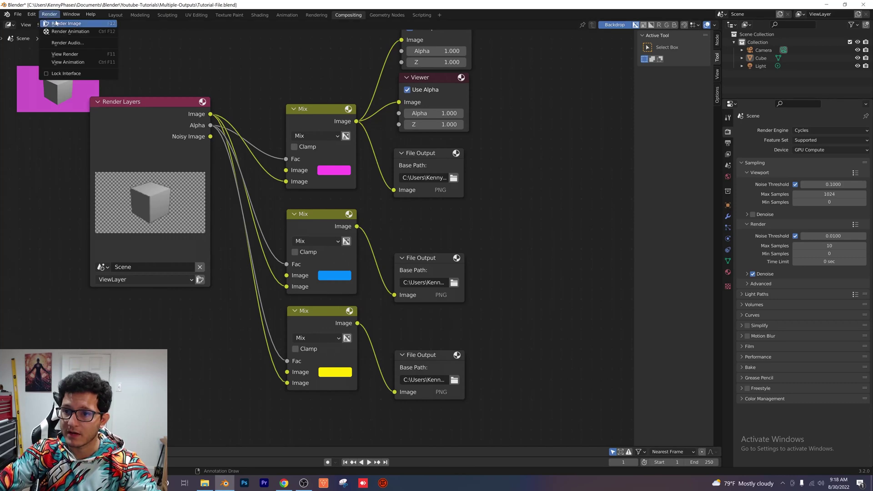
click(59, 22)
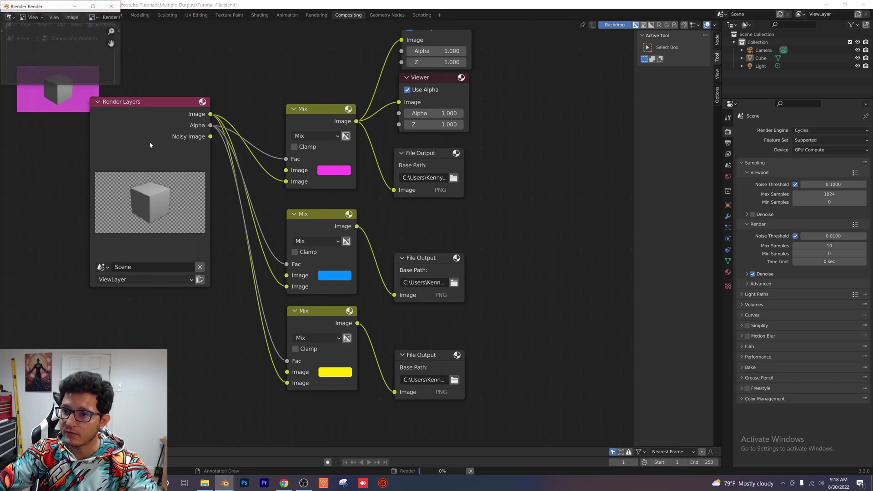
click(205, 483)
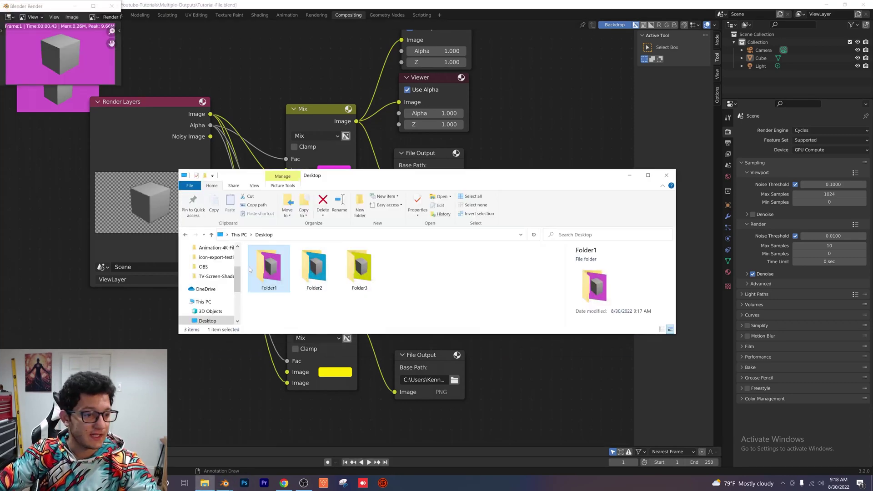
click(437, 282)
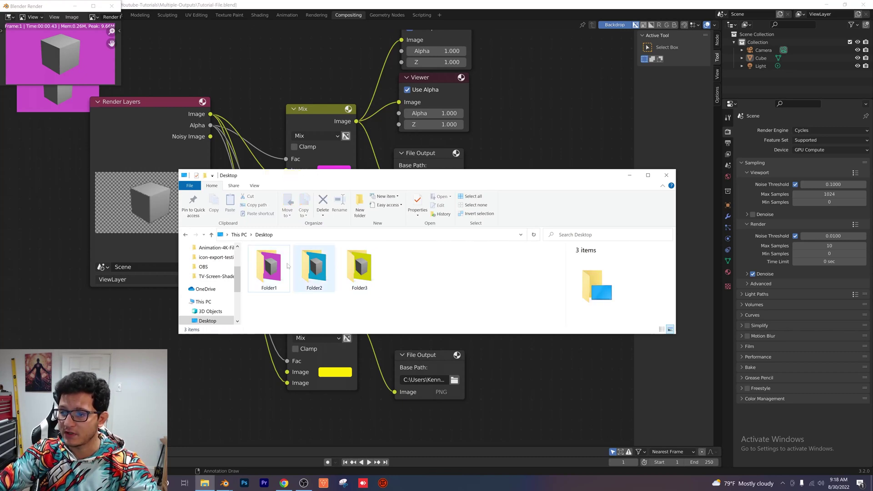
- Check the renders inside Folder2, Folder3 and Folder1, then nudge the window left
double_click(314, 268)
click(264, 235)
click(395, 276)
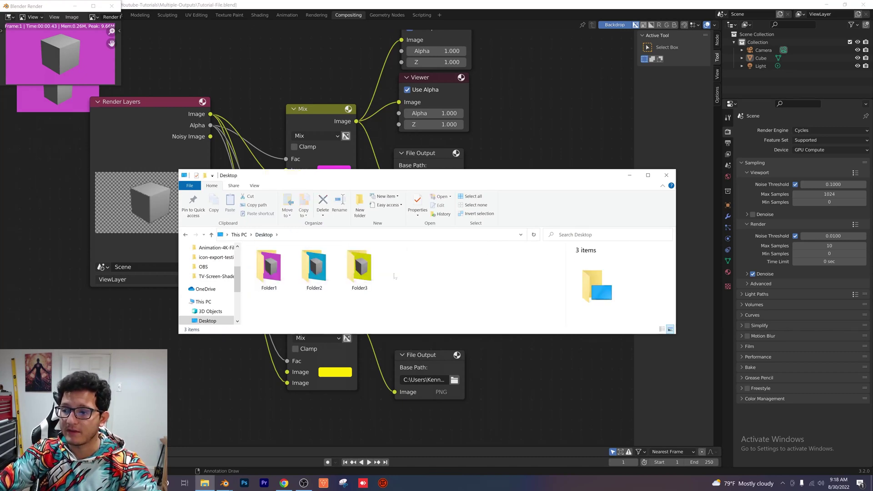
double_click(353, 264)
click(264, 235)
click(280, 276)
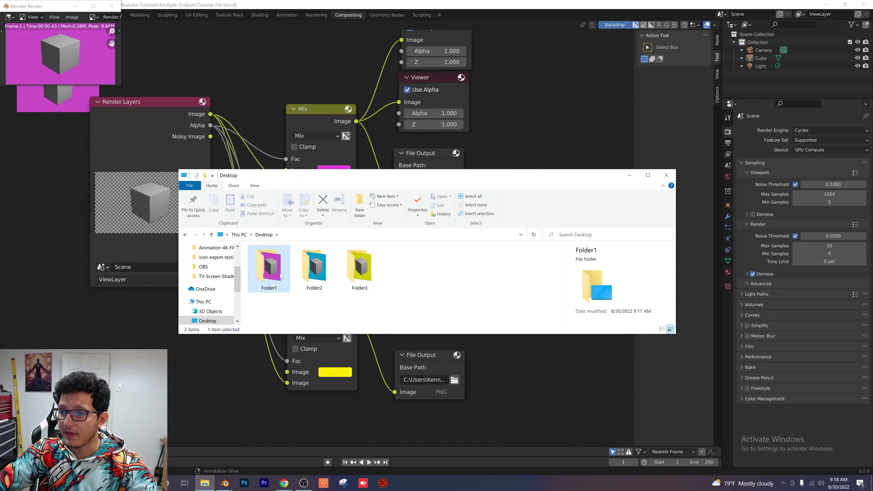
double_click(281, 276)
click(264, 235)
click(430, 287)
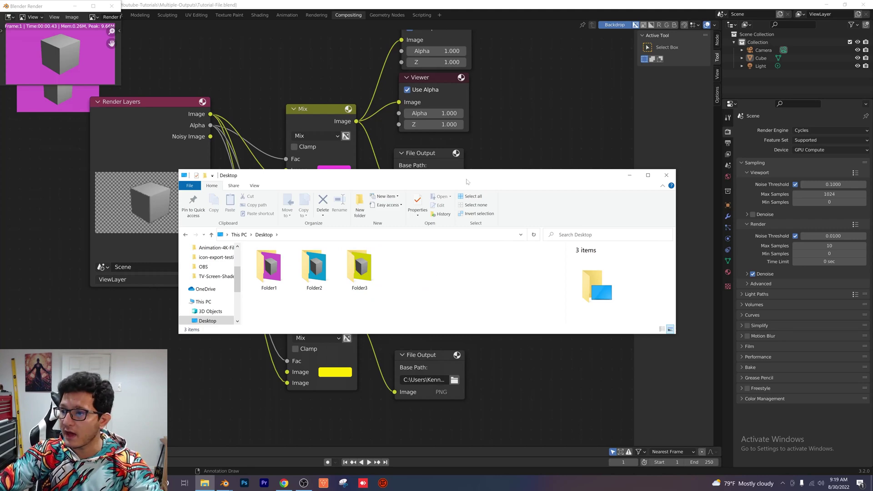
drag(470, 181, 440, 182)
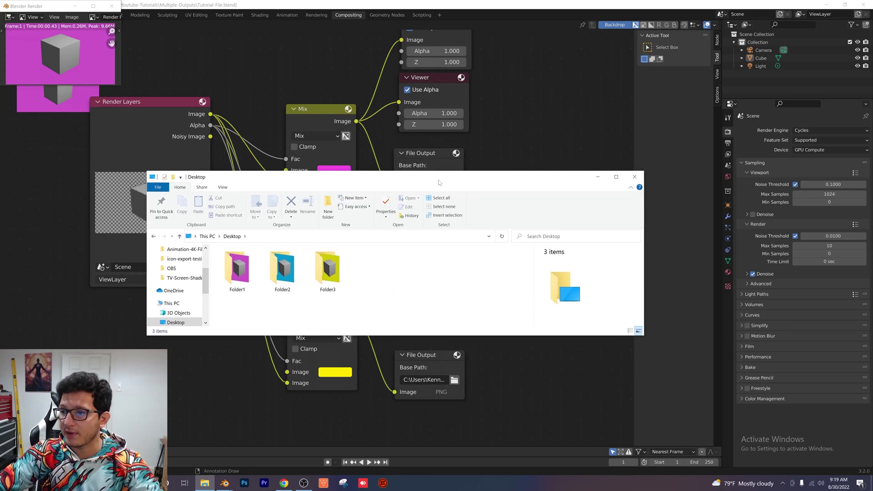
- Back in the compositor, move the Composite and Viewer nodes to the left
click(597, 180)
click(516, 203)
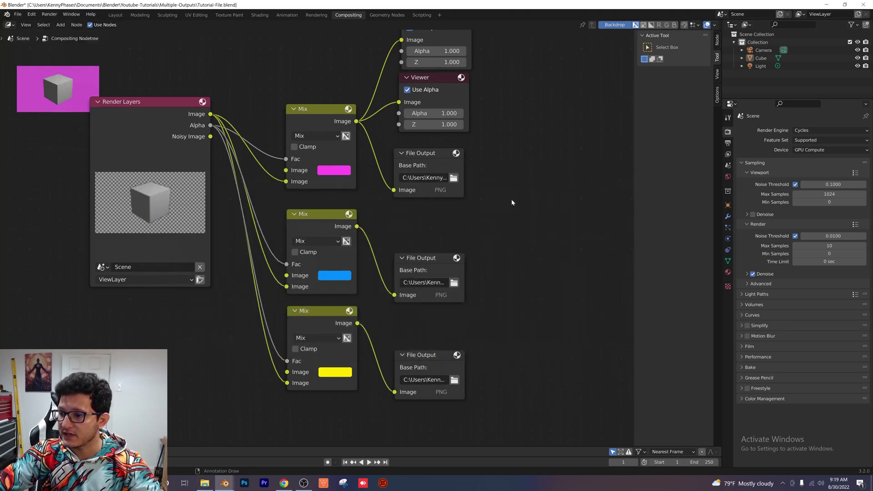
key(Home)
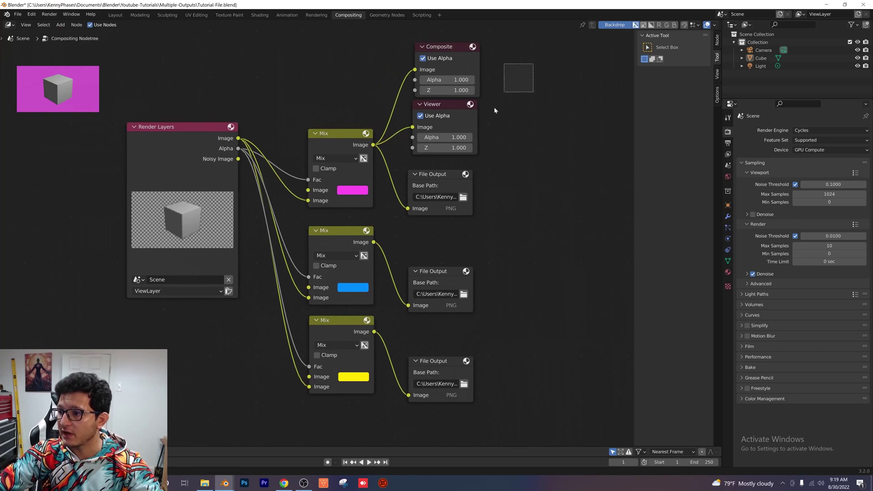
drag(495, 109, 468, 150)
key(g)
click(509, 96)
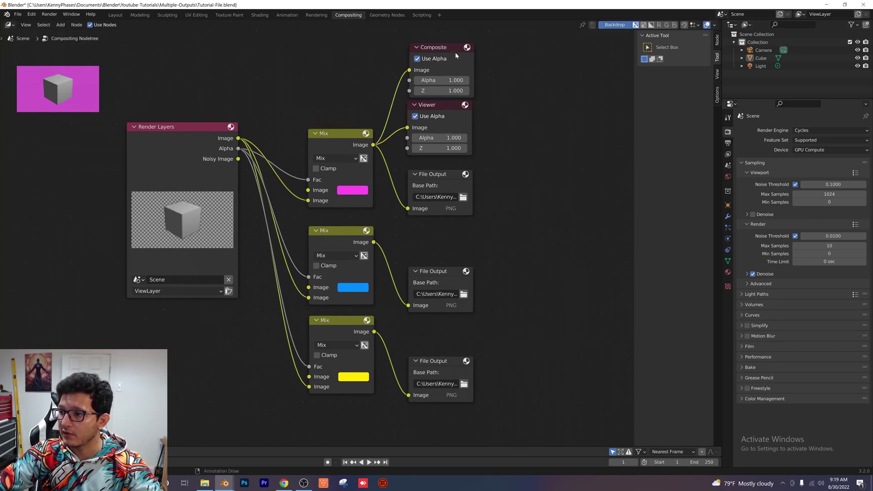
key(Home)
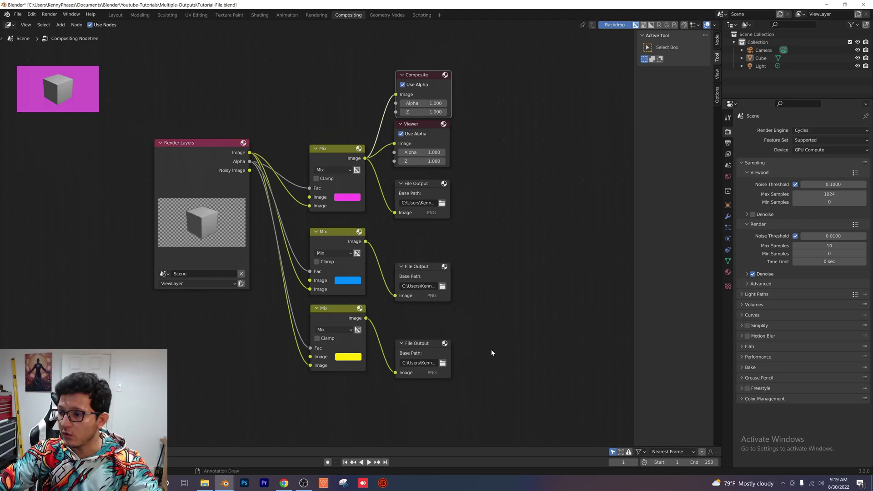
- Duplicate the yellow Mix and File Output pair and place the copy below it
middle_drag(491, 352, 472, 318)
drag(468, 409, 338, 314)
key(shift+d)
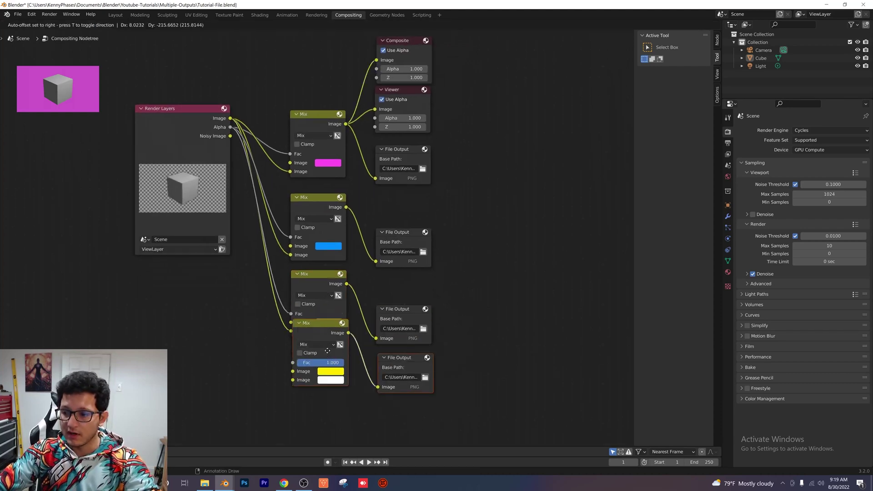
click(326, 390)
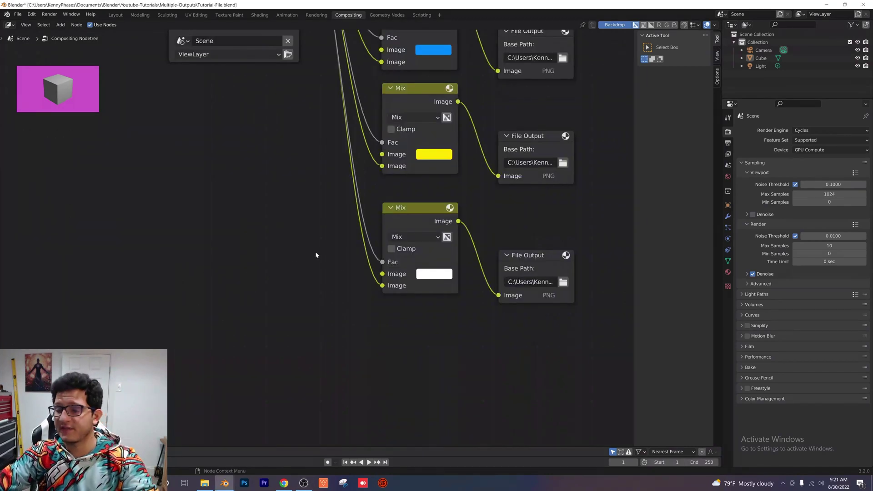
- Add an Image input node to the left of the Mix nodes
click(60, 24)
click(64, 35)
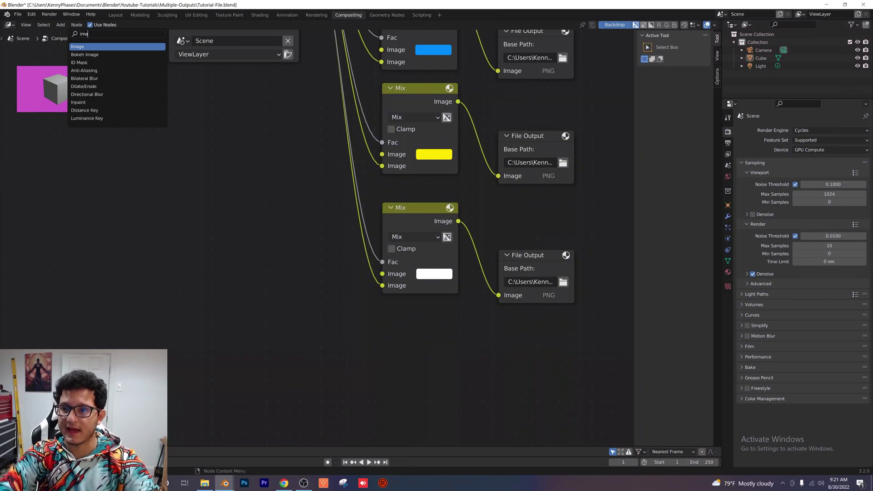
click(77, 55)
click(182, 207)
- Add a Scale node and link Image → Scale → the fourth Mix node's background input
click(60, 24)
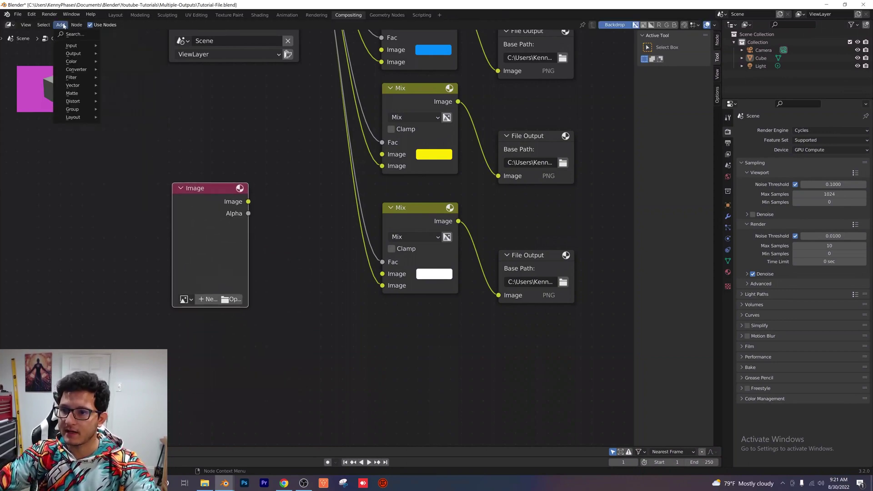
text(scal)
key(Return)
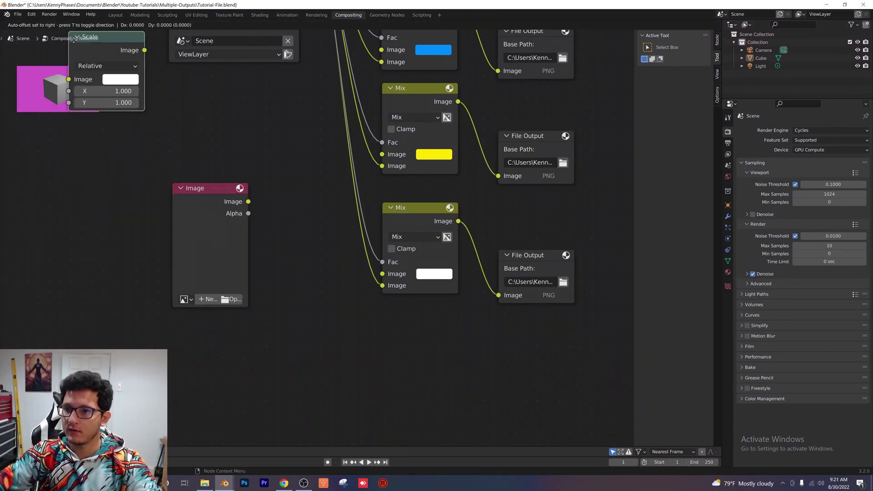
click(162, 178)
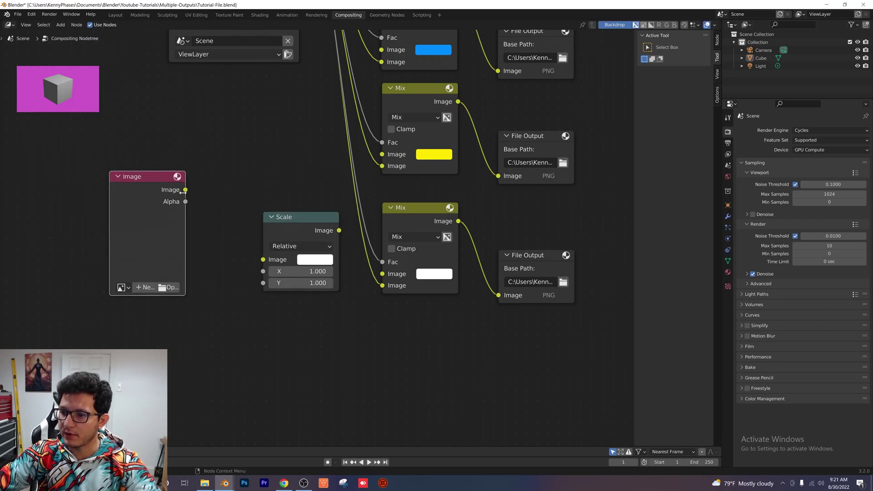
drag(185, 190, 270, 262)
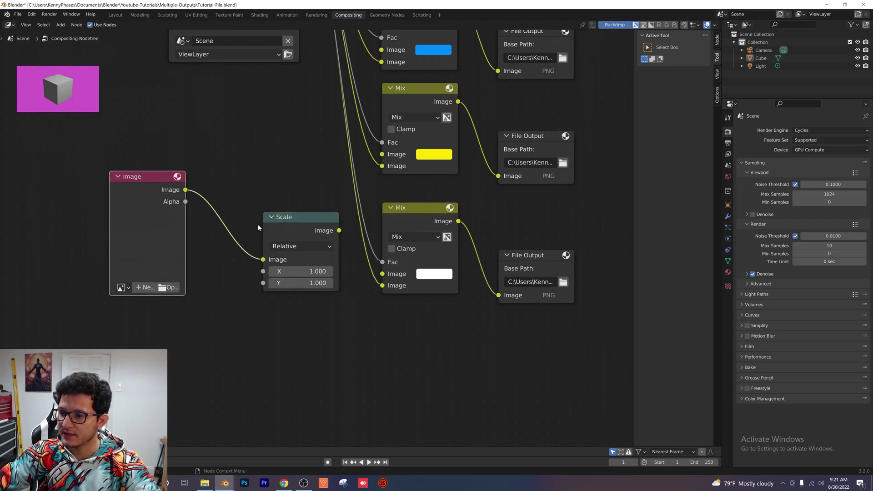
drag(342, 233, 352, 235)
drag(358, 272, 383, 275)
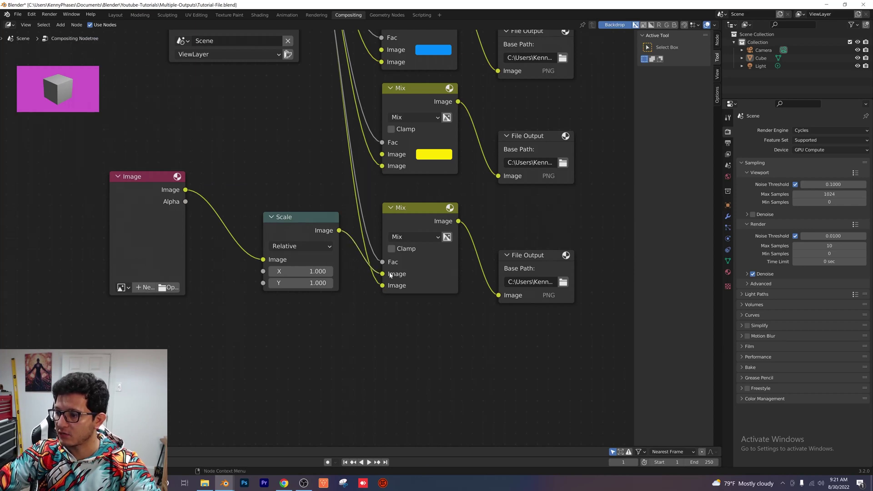
- Set Scale to Render Size with Crop and load the owl image from Downloads
click(297, 247)
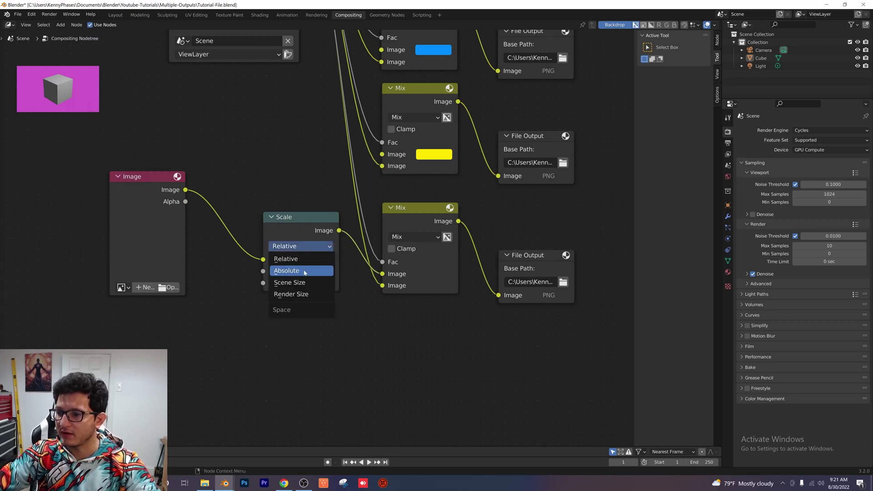
click(298, 295)
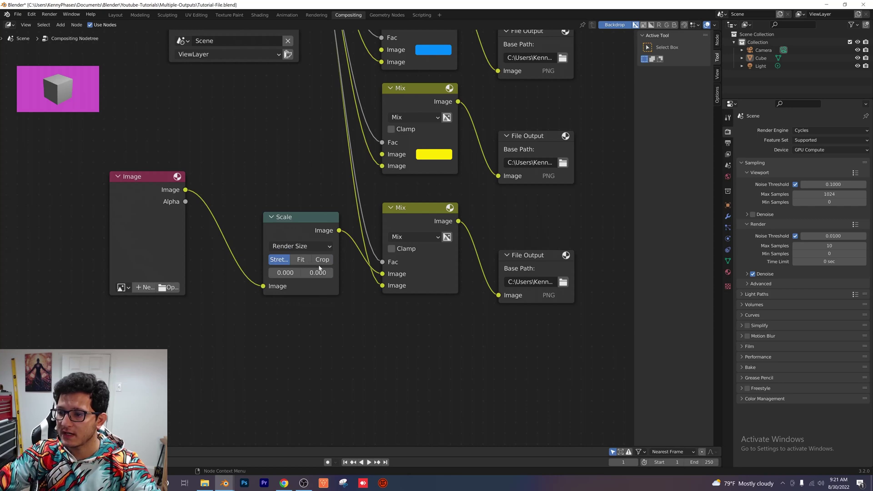
click(318, 260)
click(167, 287)
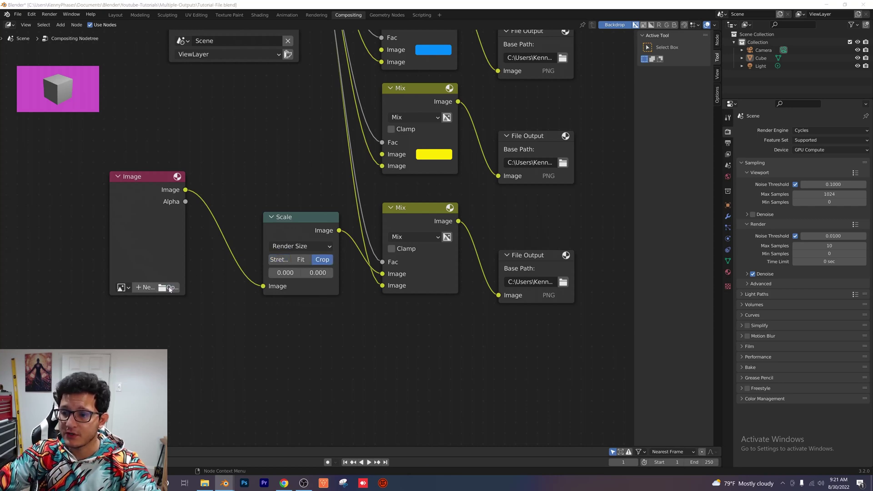
click(221, 189)
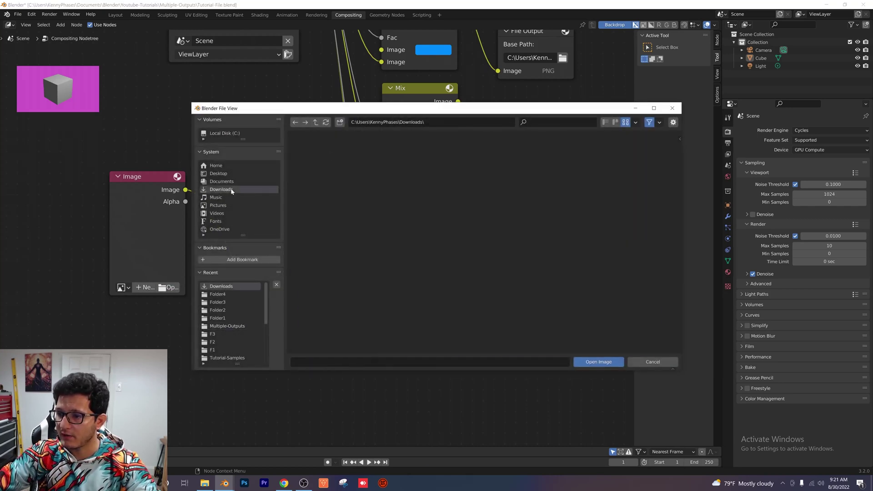
double_click(325, 281)
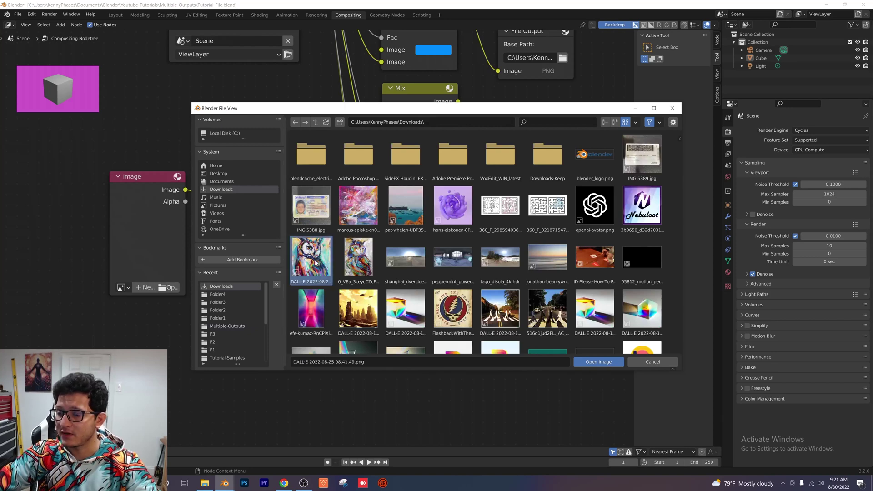
- Render the frame and view Folder4's Image0001 showing the cube over the owl
click(49, 14)
click(60, 21)
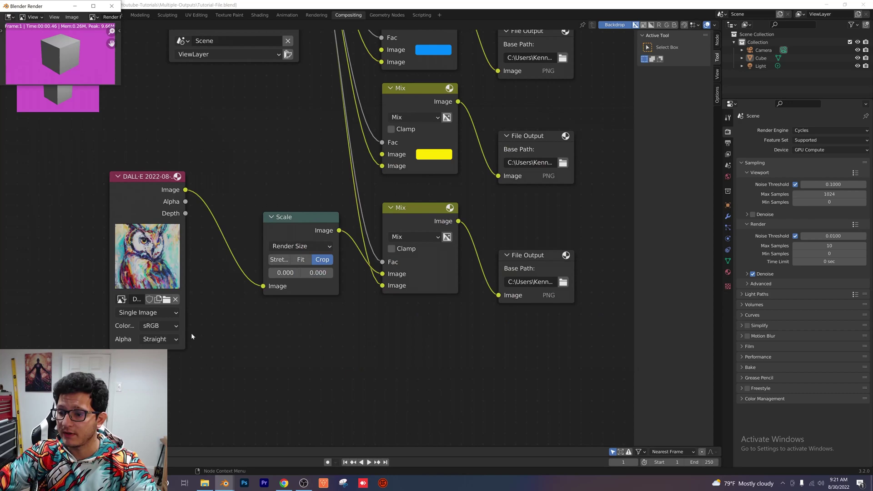
click(205, 483)
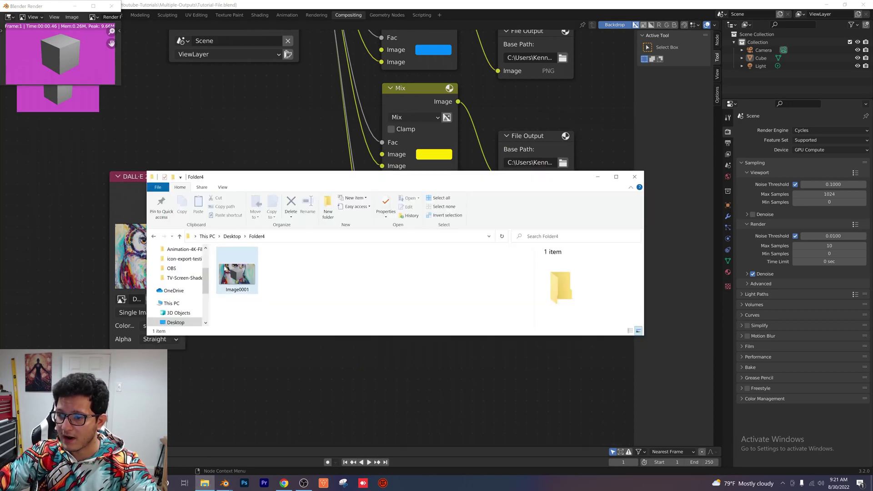
double_click(237, 273)
drag(287, 138, 389, 117)
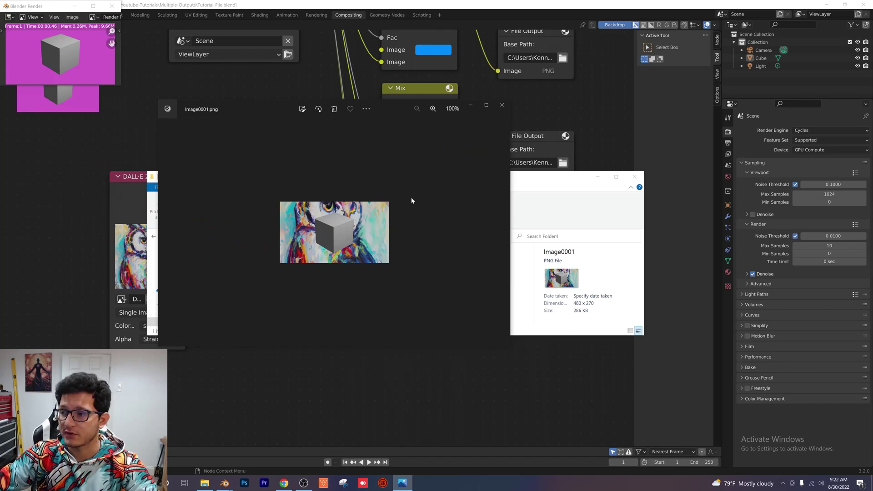
click(502, 105)
- Close Folder4, shift the owl Image and Scale nodes toward the fourth Mix, and frame the tree
click(635, 177)
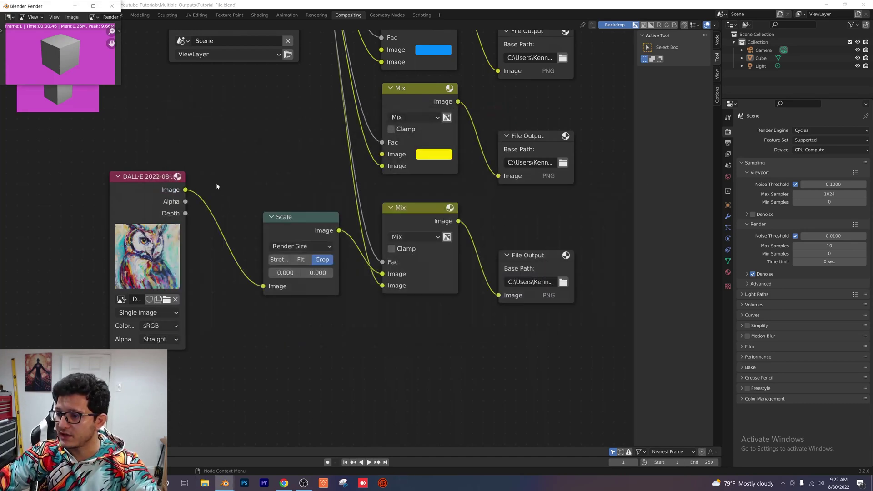
scroll(217, 186, down, 2)
middle_drag(269, 164, 264, 167)
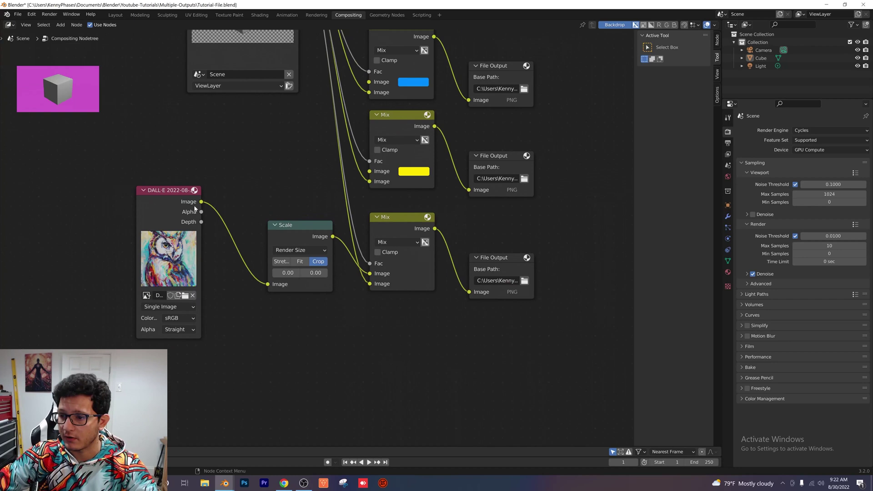
drag(150, 188, 190, 183)
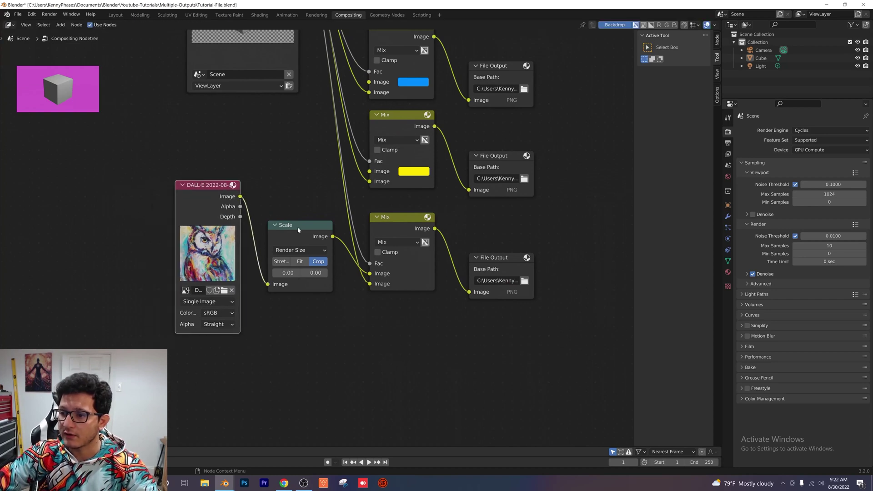
drag(298, 225, 307, 222)
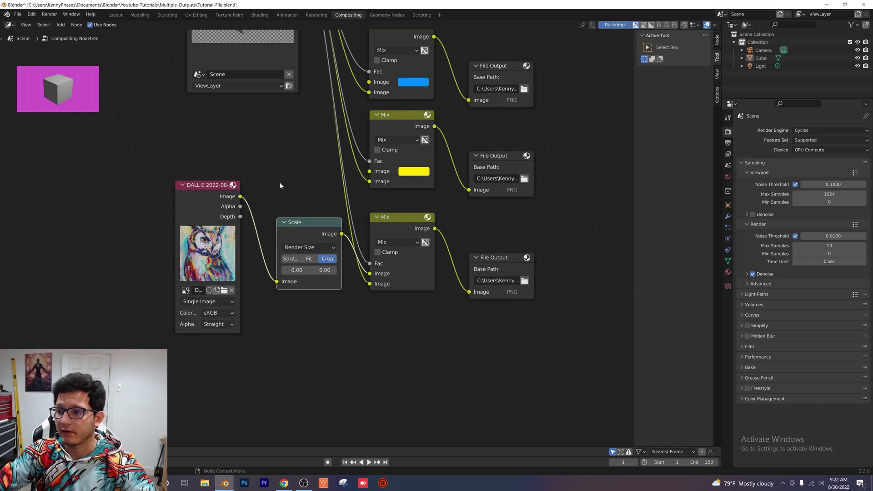
scroll(280, 181, down, 2)
middle_drag(306, 153, 323, 242)
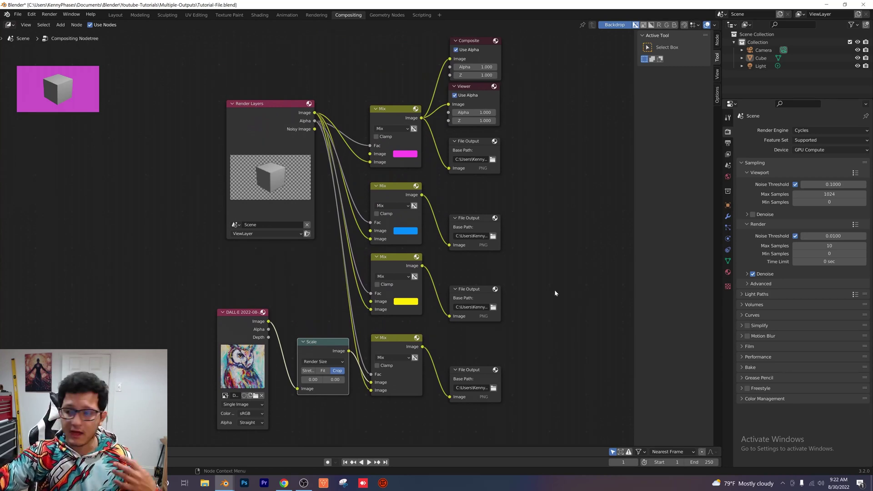